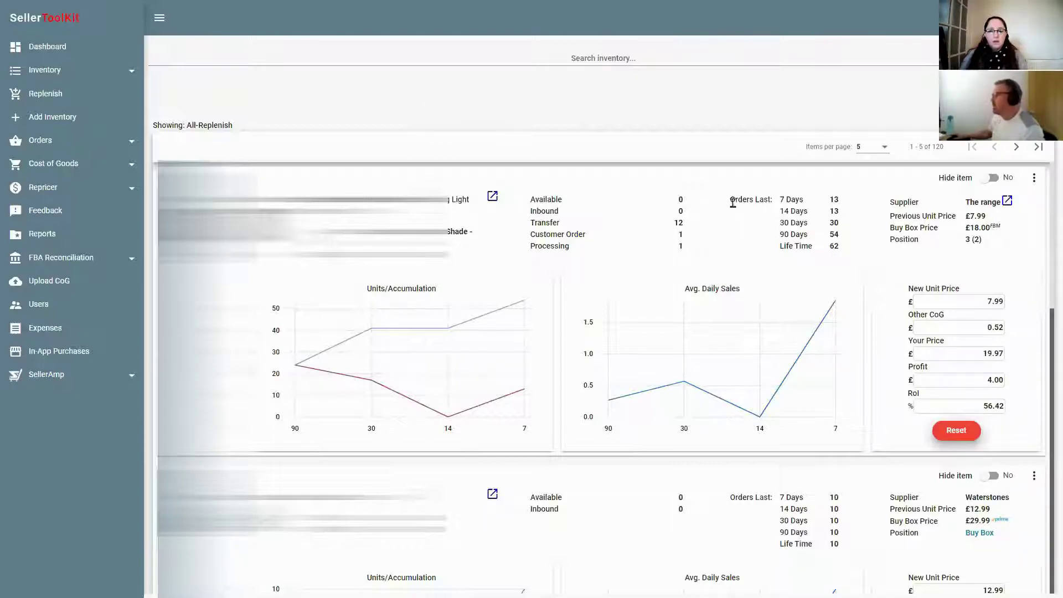
Examine the first replenish item's orders for the last 7 days and its available and inbound stock.
left_click_drag(731, 201, 747, 202)
left_click(768, 201)
left_click_drag(779, 201, 842, 201)
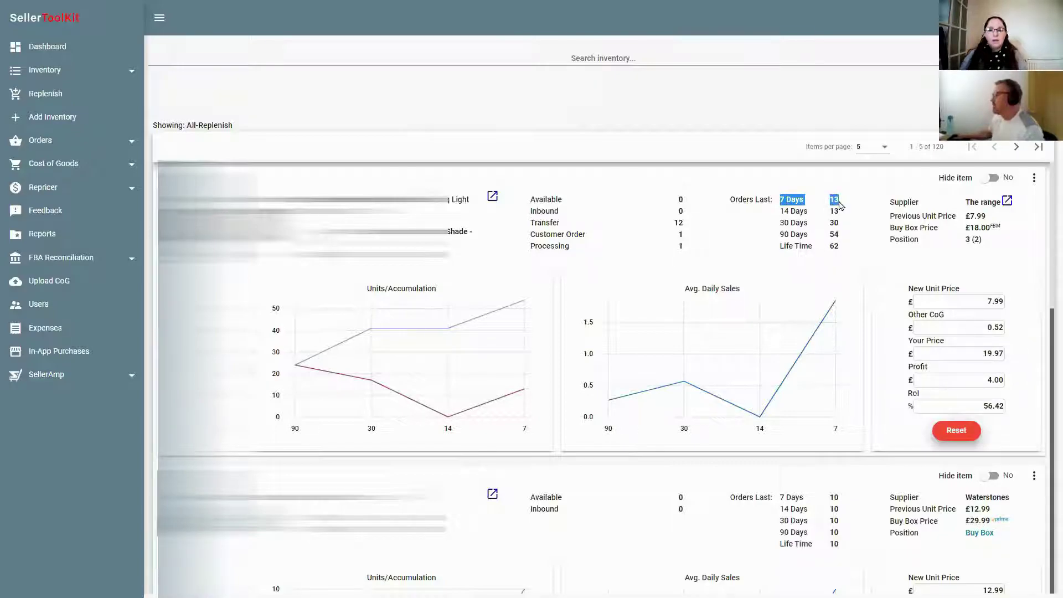
left_click(808, 204)
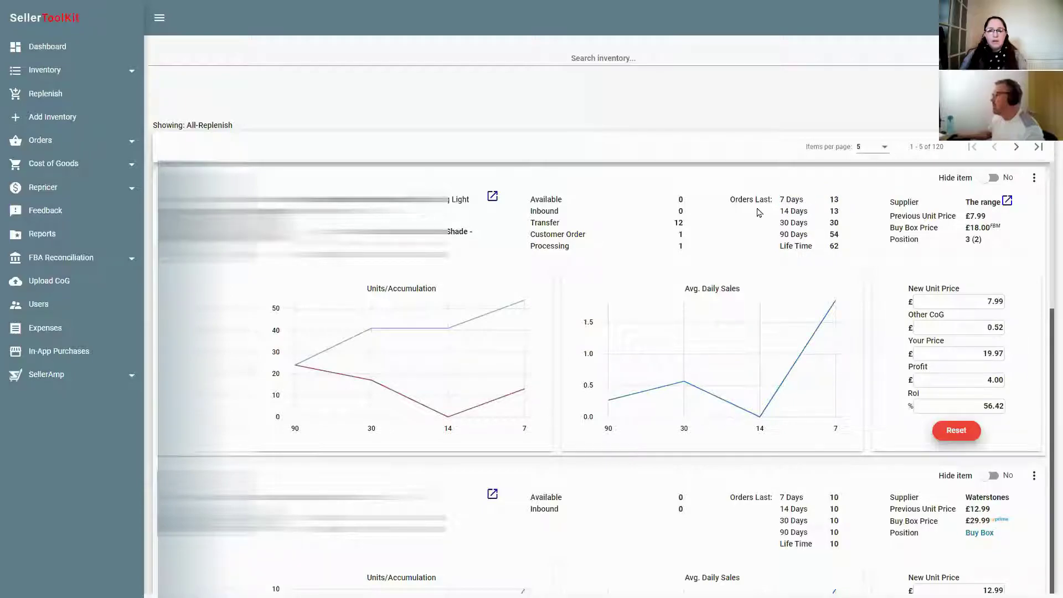
double_click(680, 200)
left_click(680, 211)
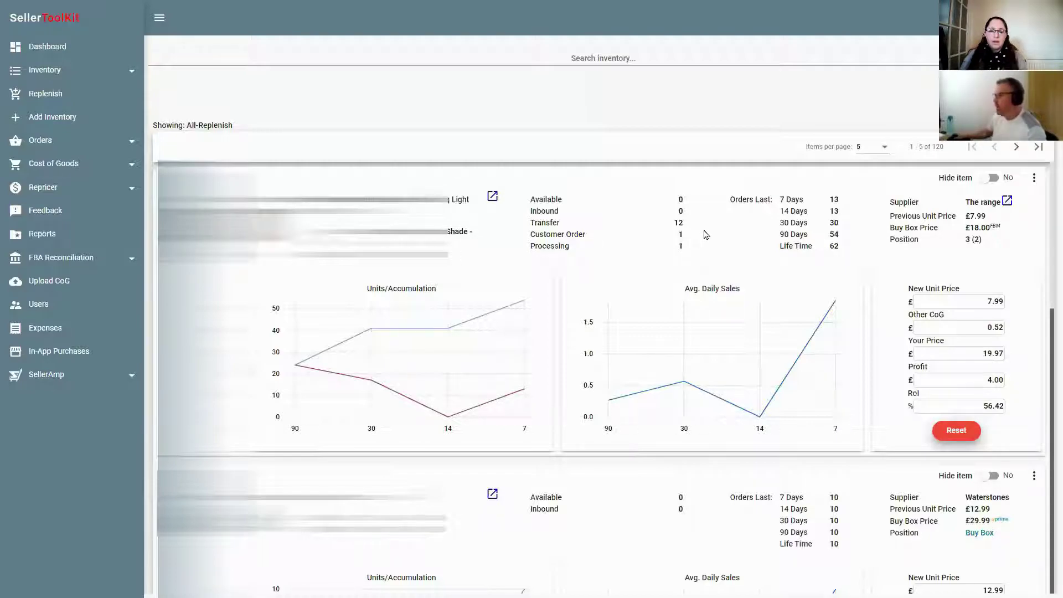
Review stock levels, order history and sales charts of the five items on the first replenish page.
scroll(704, 235, "down", 3)
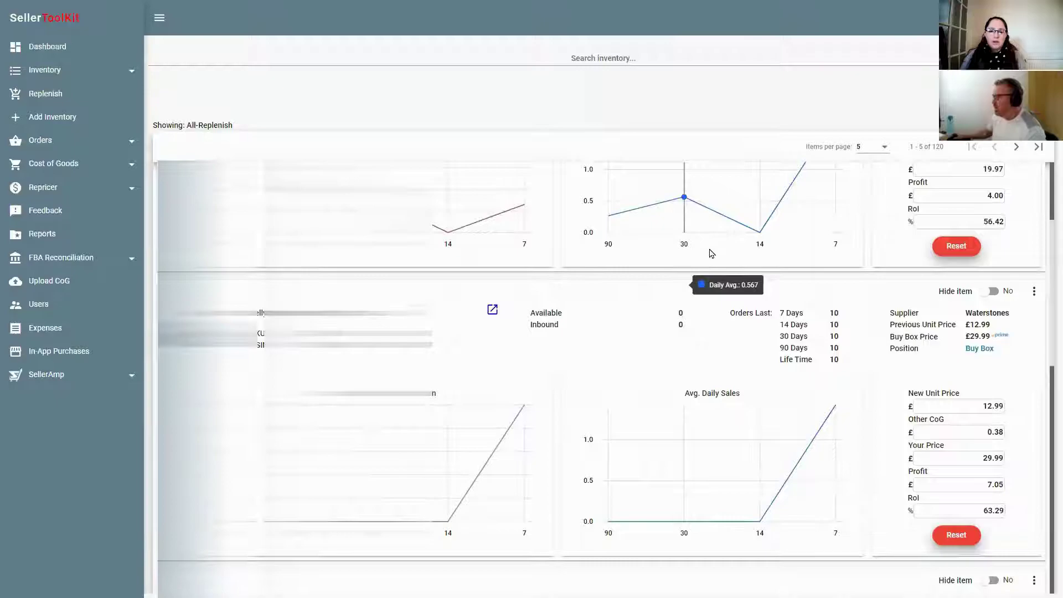
scroll(712, 253, "down", 3)
scroll(714, 261, "up", 1)
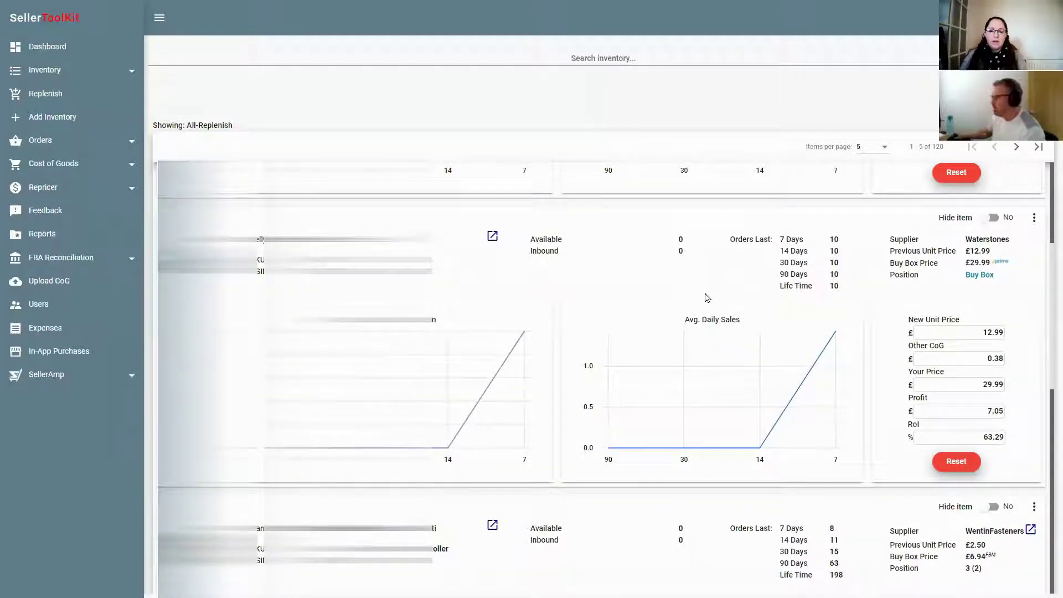
scroll(707, 349, "down", 3)
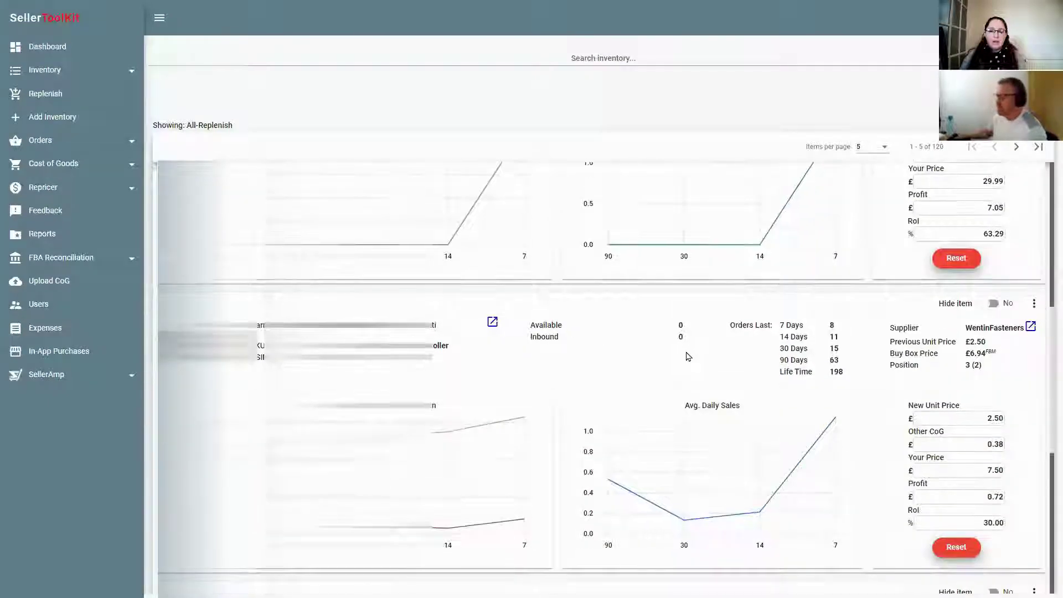
scroll(689, 356, "down", 4)
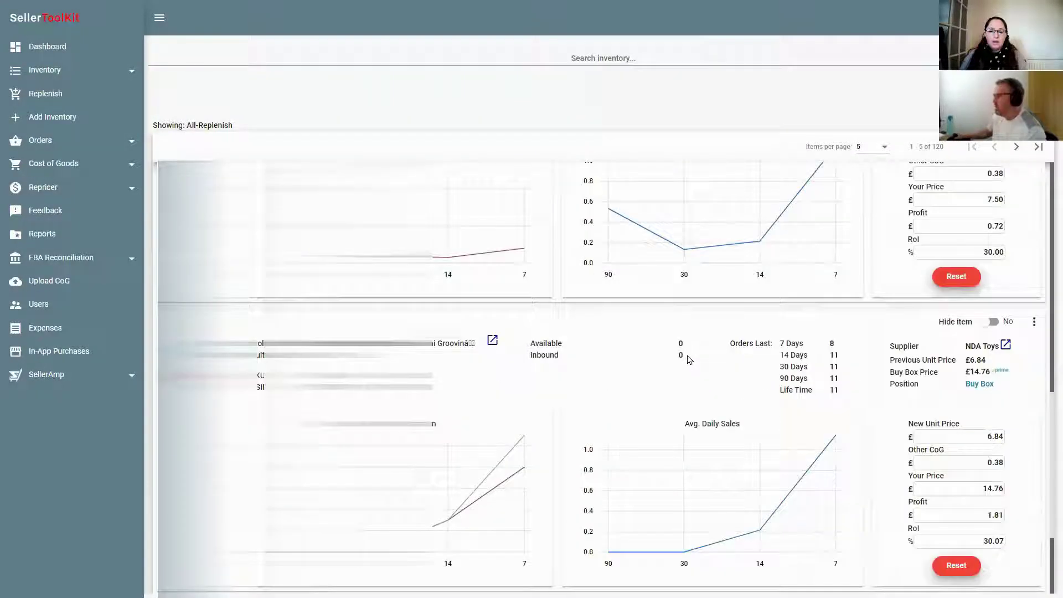
scroll(689, 360, "down", 4)
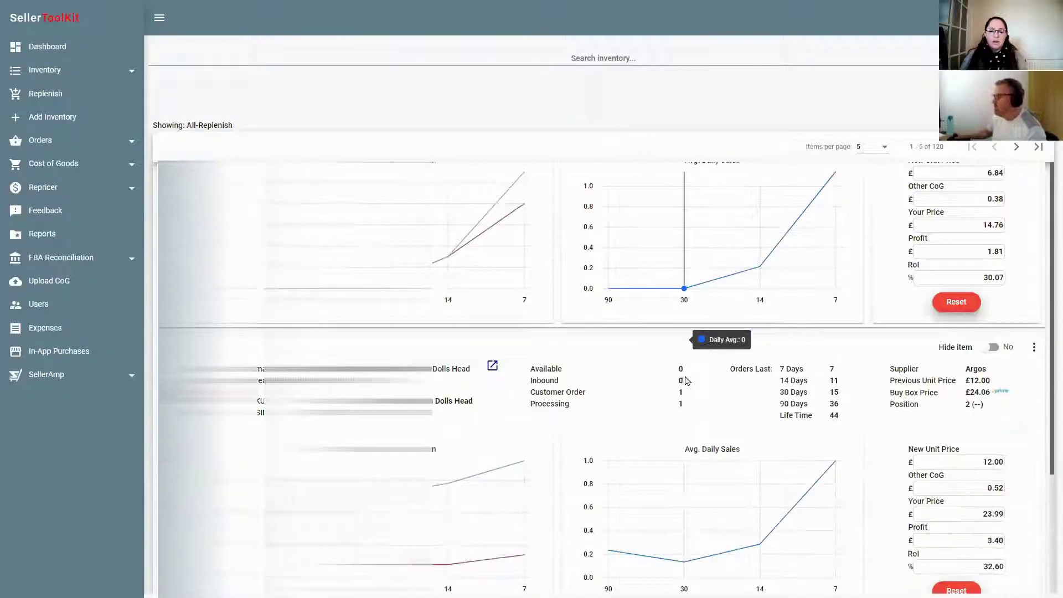
scroll(687, 382, "down", 1)
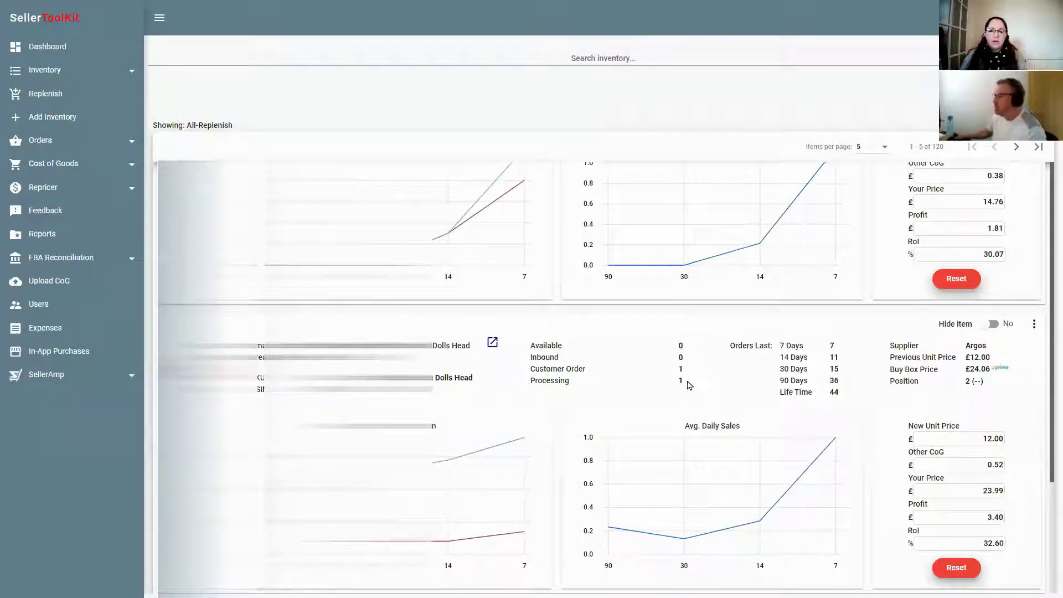
scroll(693, 380, "up", 2)
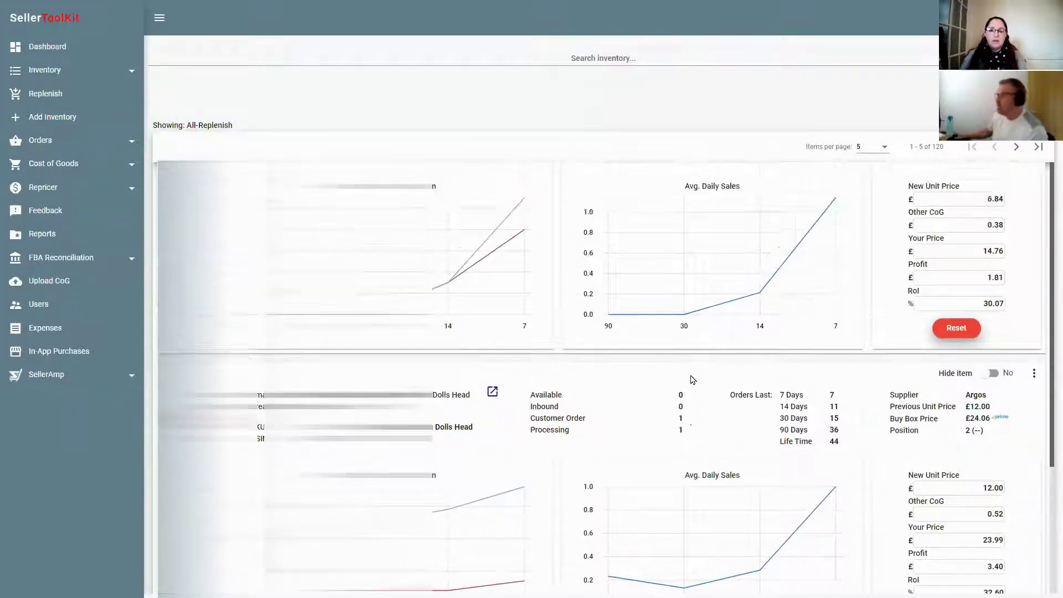
scroll(692, 380, "up", 7)
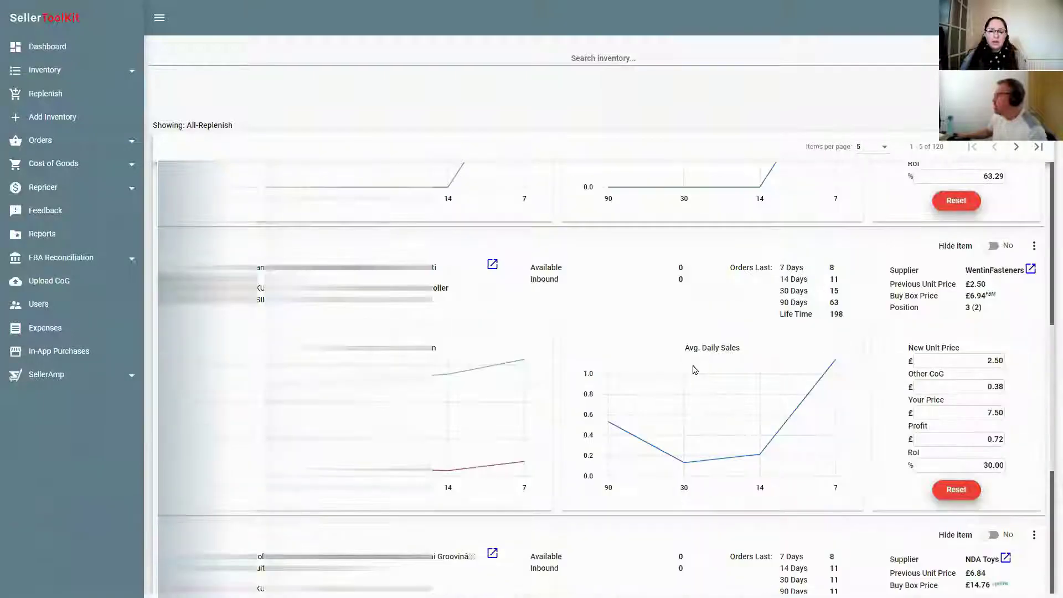
scroll(776, 299, "up", 4)
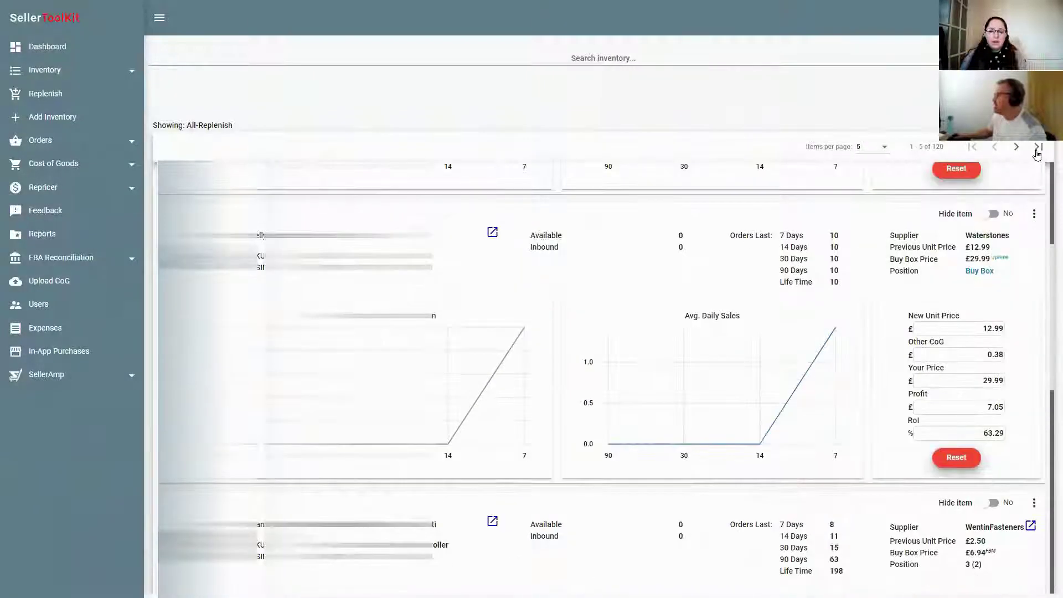
Compare the items on the last page of the replenish list with those on the first page.
left_click(1037, 147)
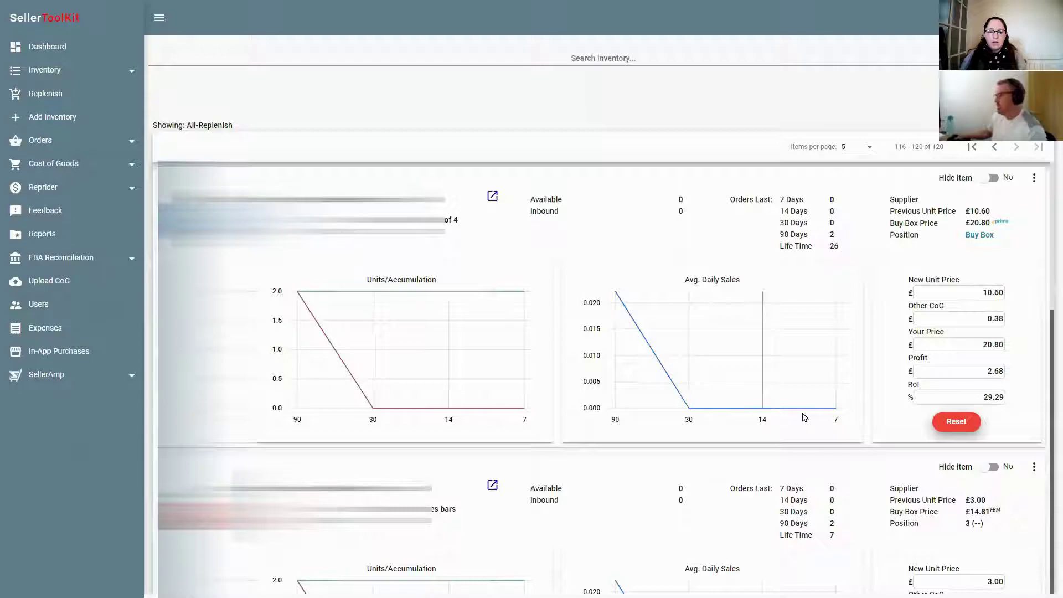
mouse_move(345, 389)
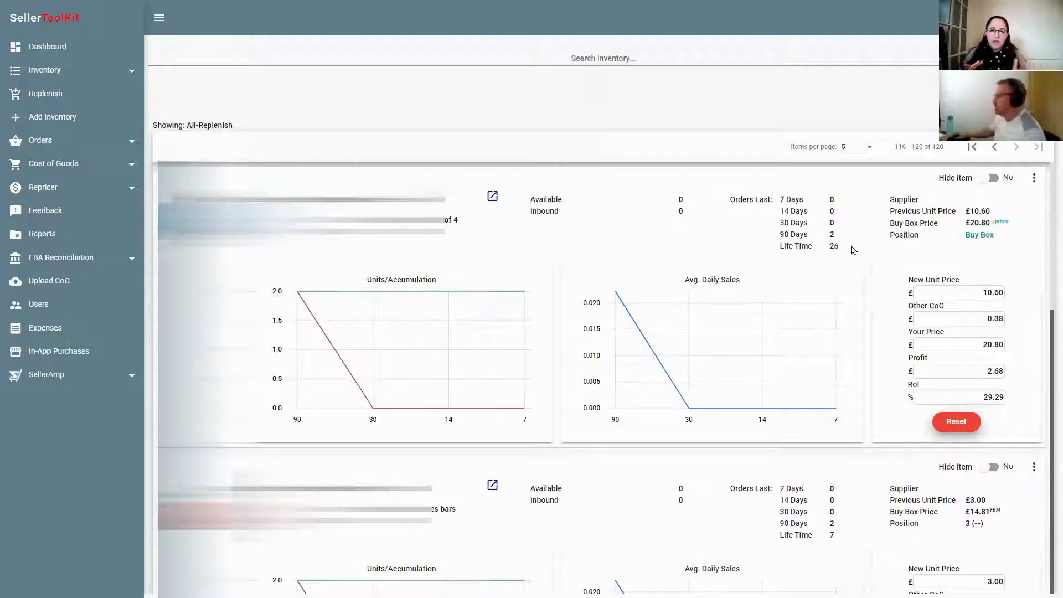
left_click(973, 147)
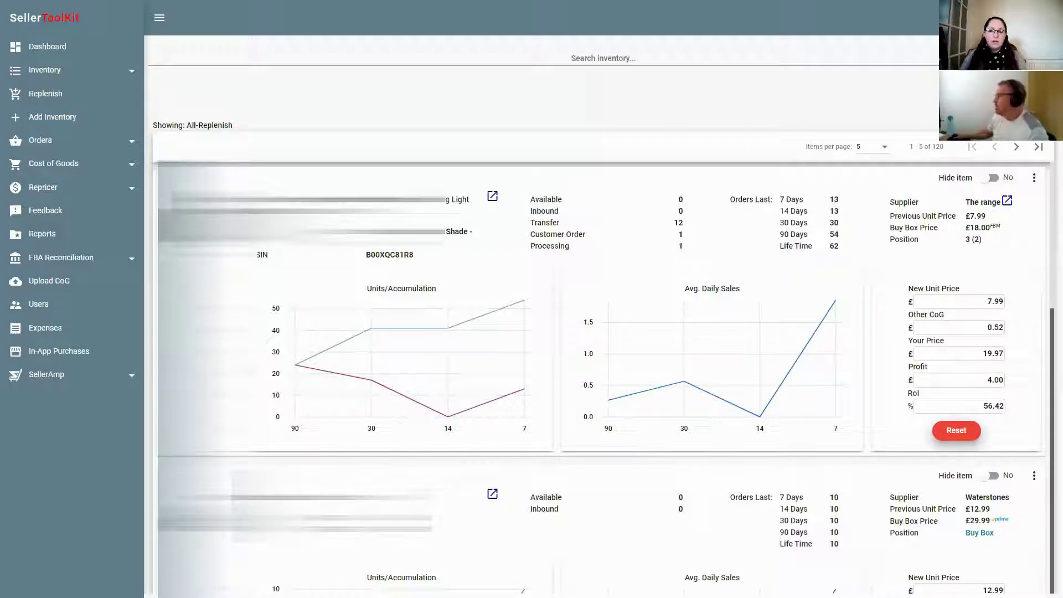
left_click(1037, 147)
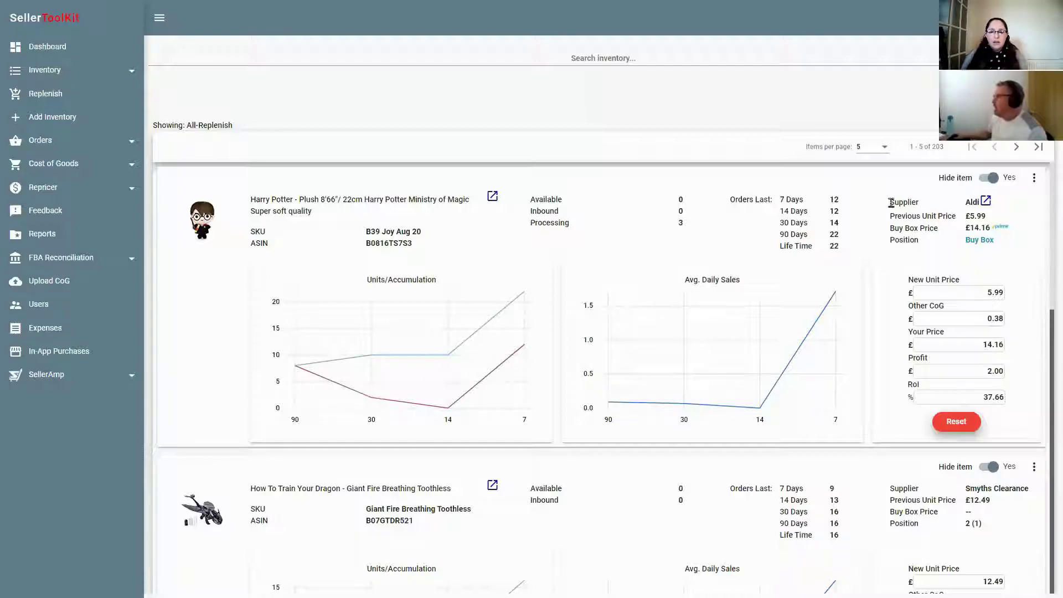
Check the Harry Potter plush's availability on its Aldi supplier page, and return to the SellerToolKit replenish list.
left_click_drag(888, 203, 1001, 205)
left_click(961, 206)
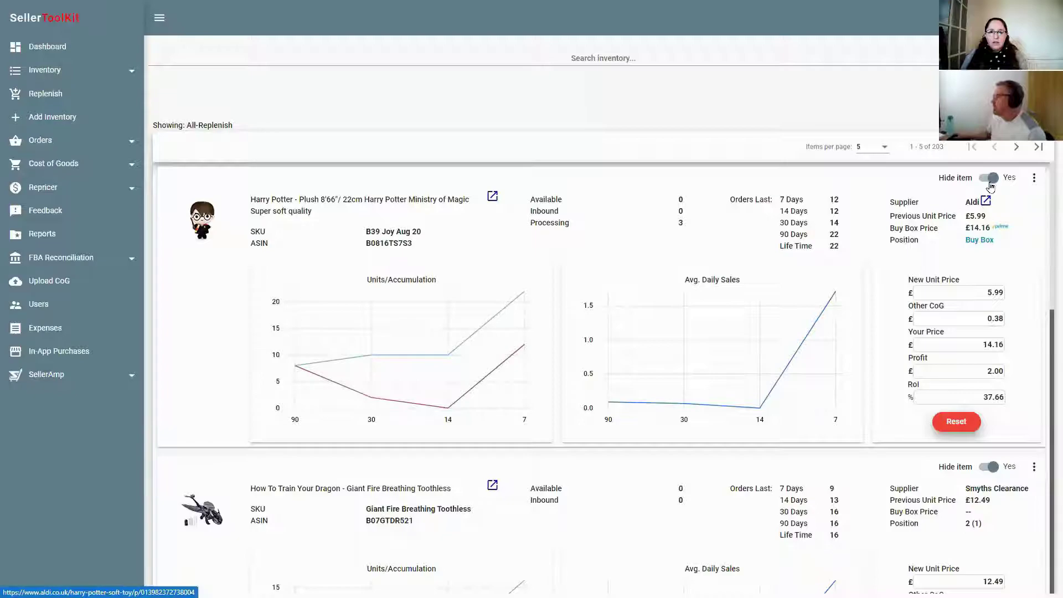
left_click(986, 203)
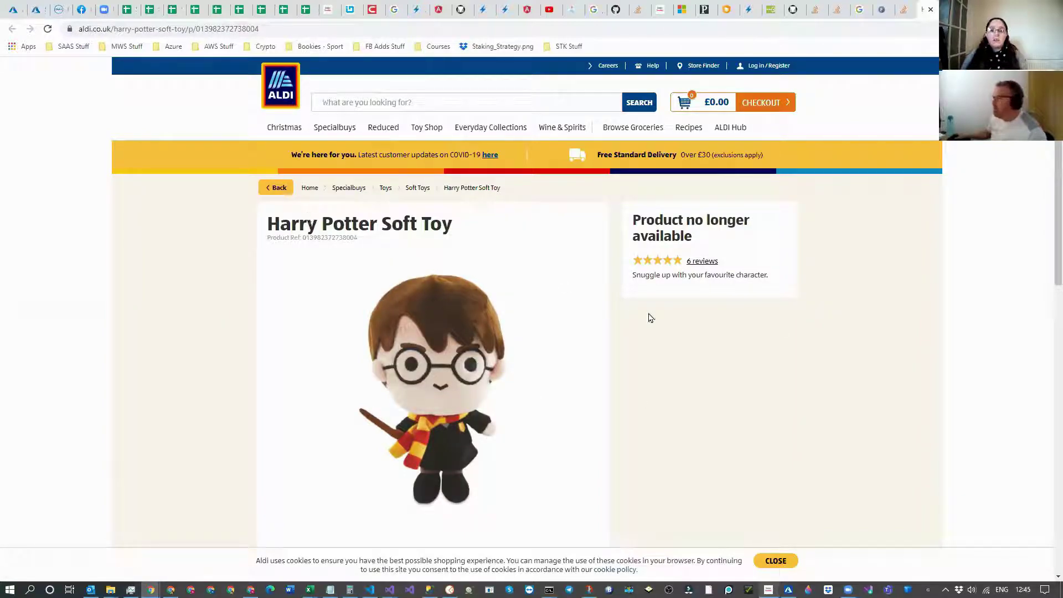
scroll(687, 378, "down", 1)
scroll(687, 377, "down", 3)
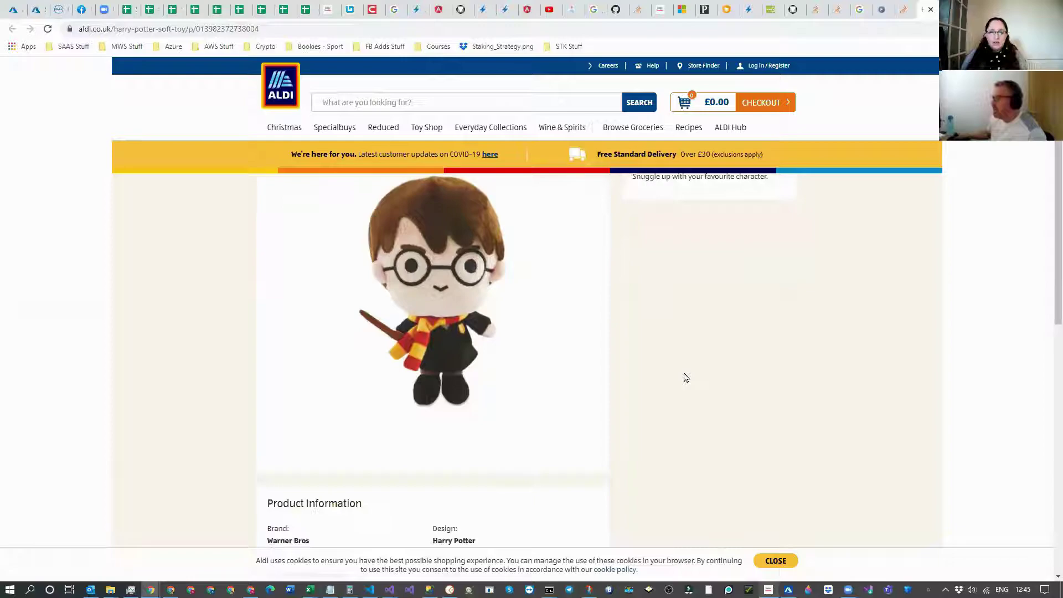
scroll(687, 378, "up", 4)
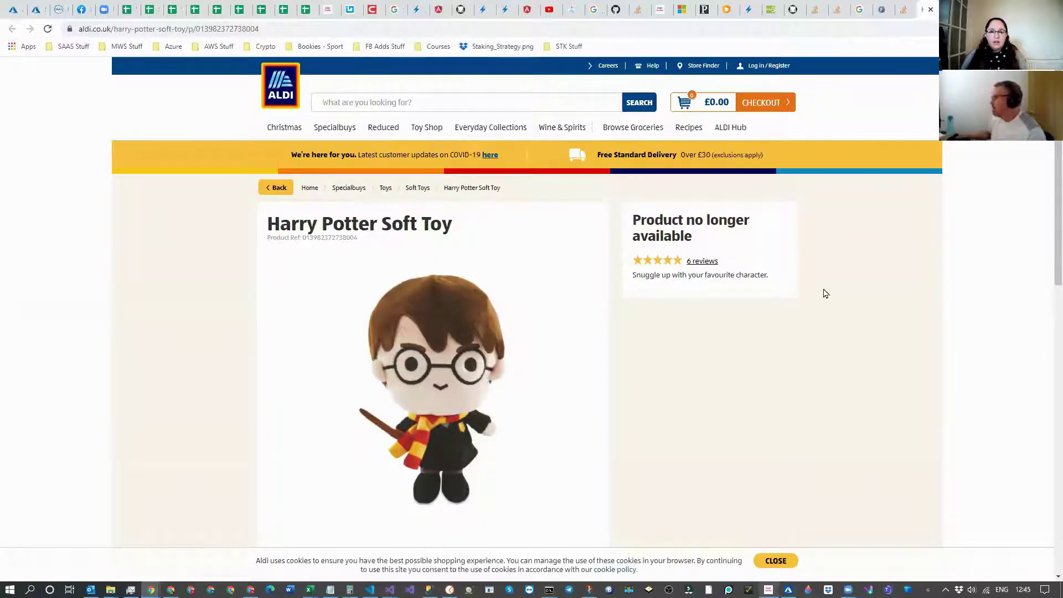
key("alt+Tab")
Check the Super Mario plush's price and stock on its Smyths Toys supplier page, allowing location access, and return to SellerToolKit.
scroll(742, 497, "down", 2)
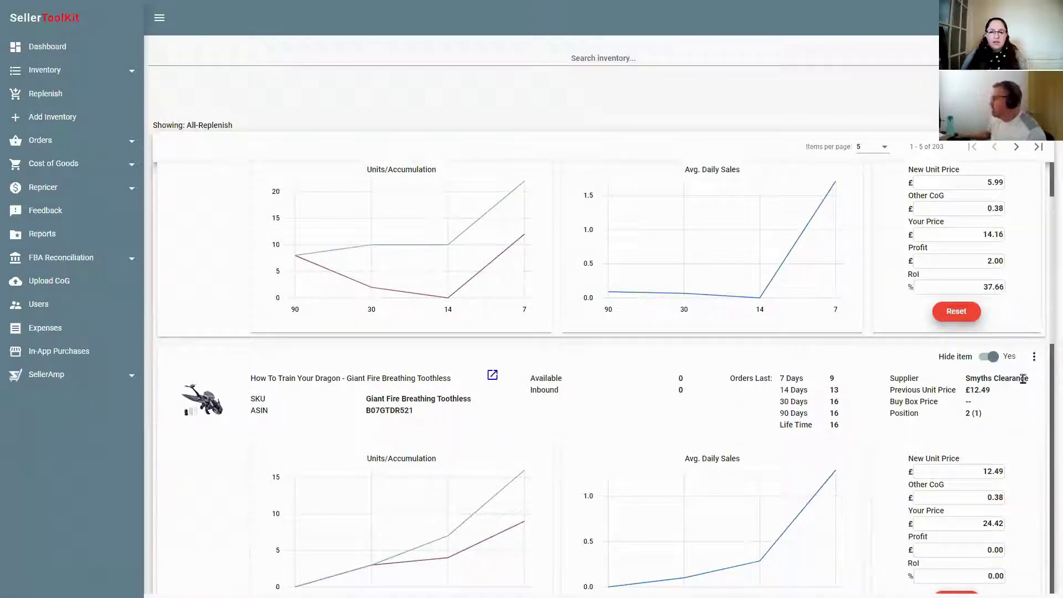
scroll(1021, 377, "down", 2)
scroll(1024, 379, "down", 7)
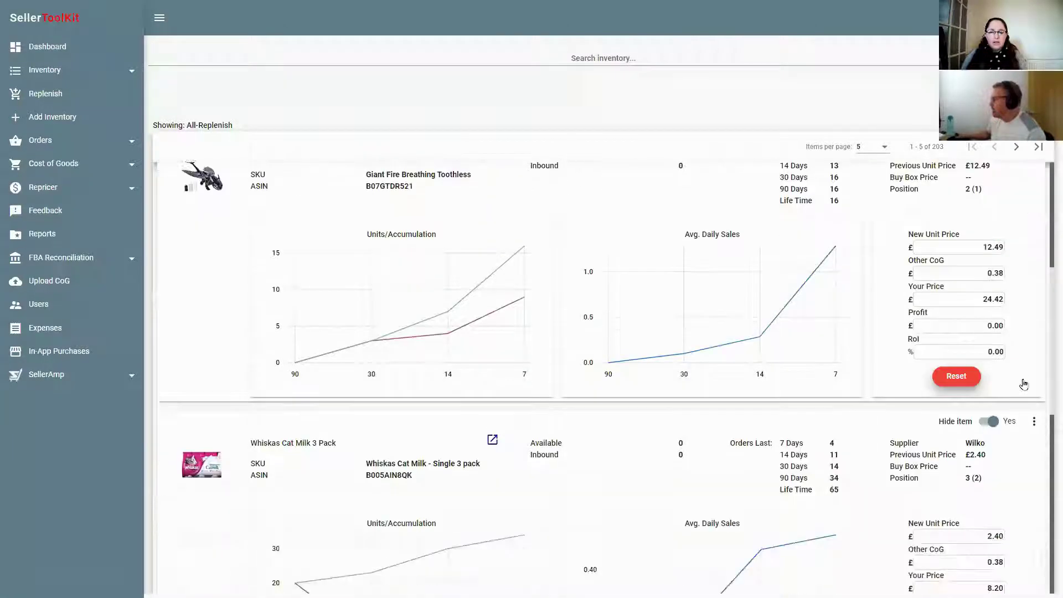
scroll(1024, 385, "down", 3)
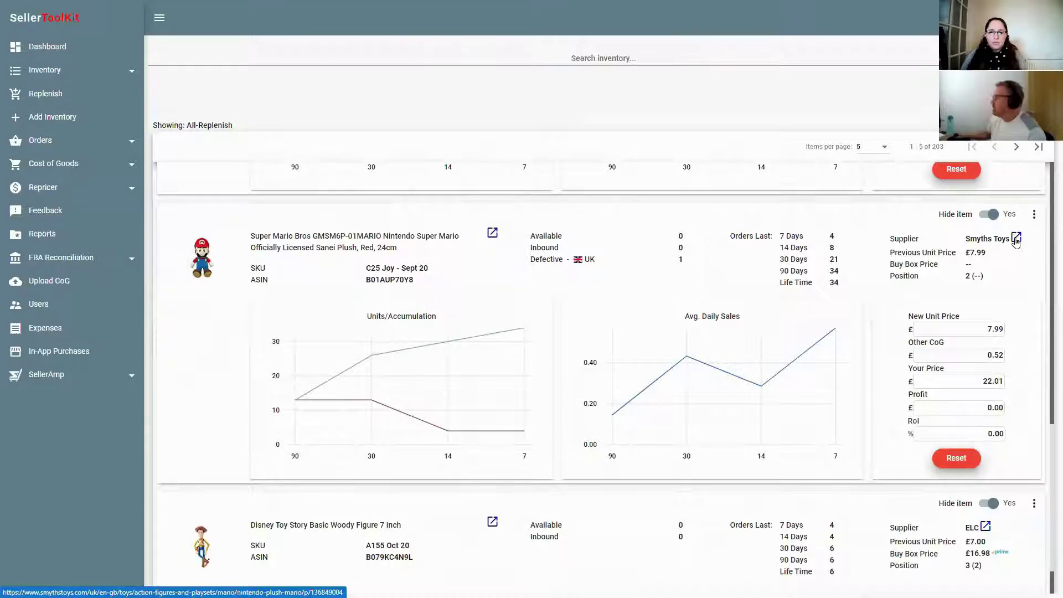
left_click(1016, 239)
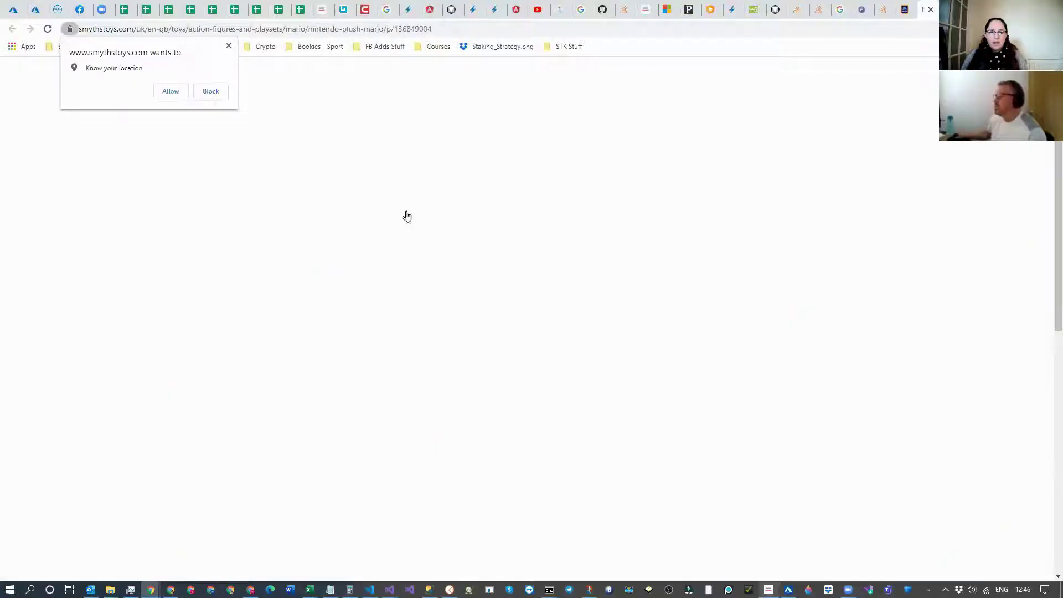
left_click(168, 93)
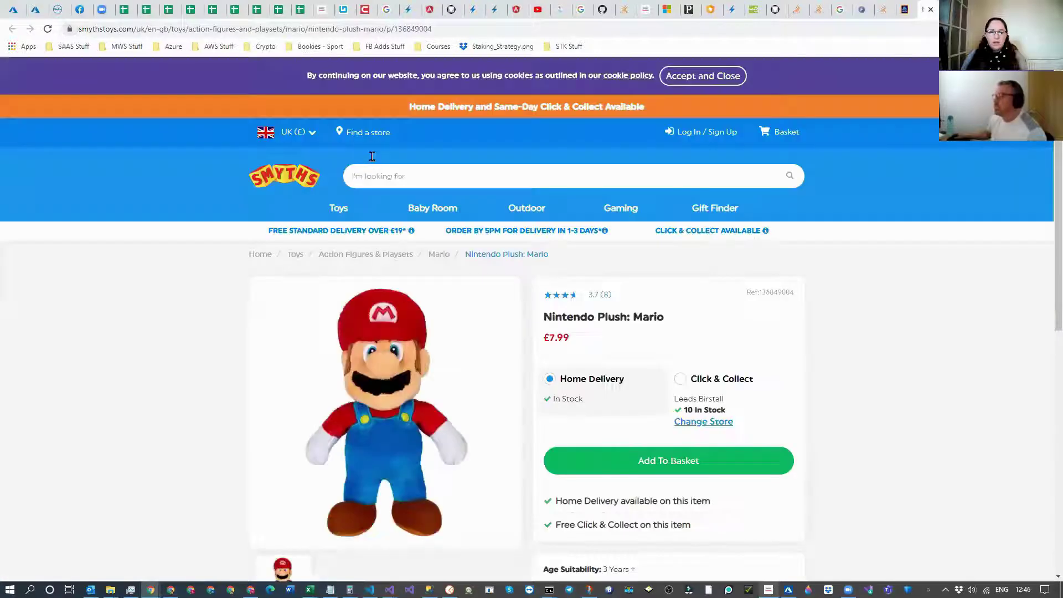
scroll(493, 271, "down", 1)
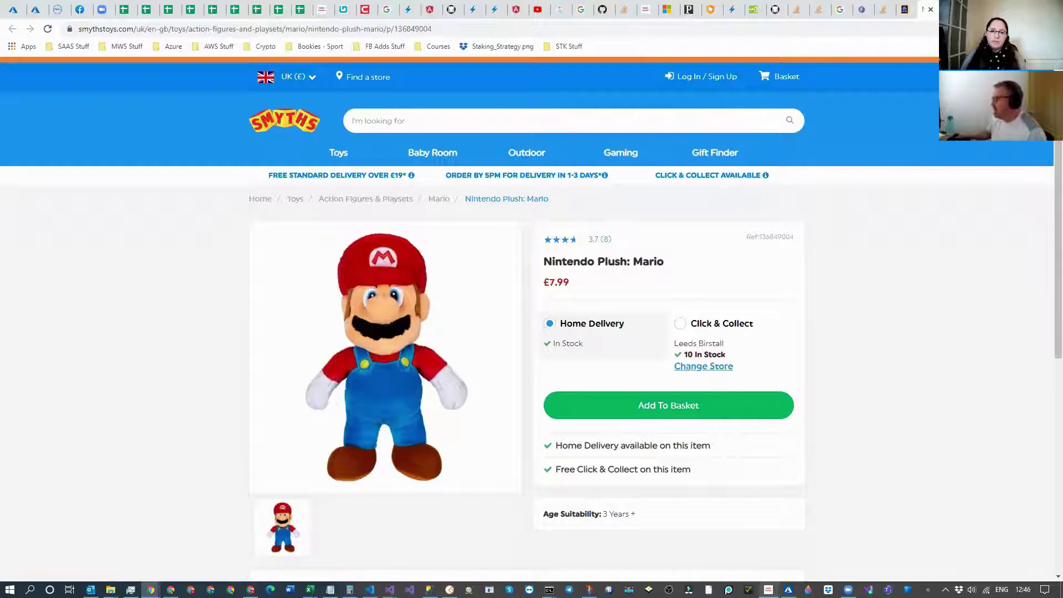
left_click(767, 540)
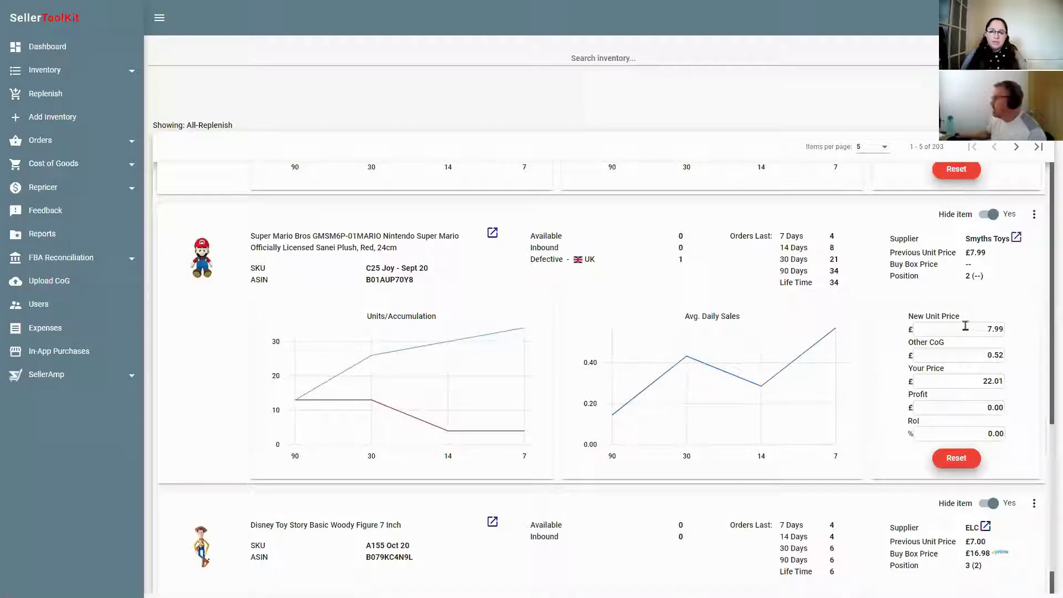
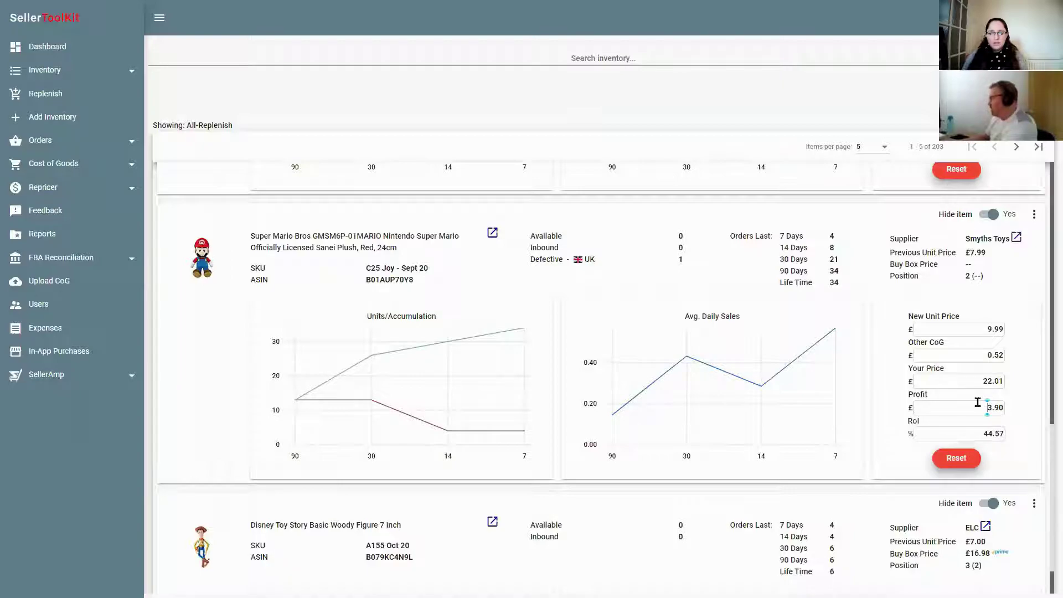
Set the Super Mario plush's profit to £2.00 in its price calculator.
type("2.00")
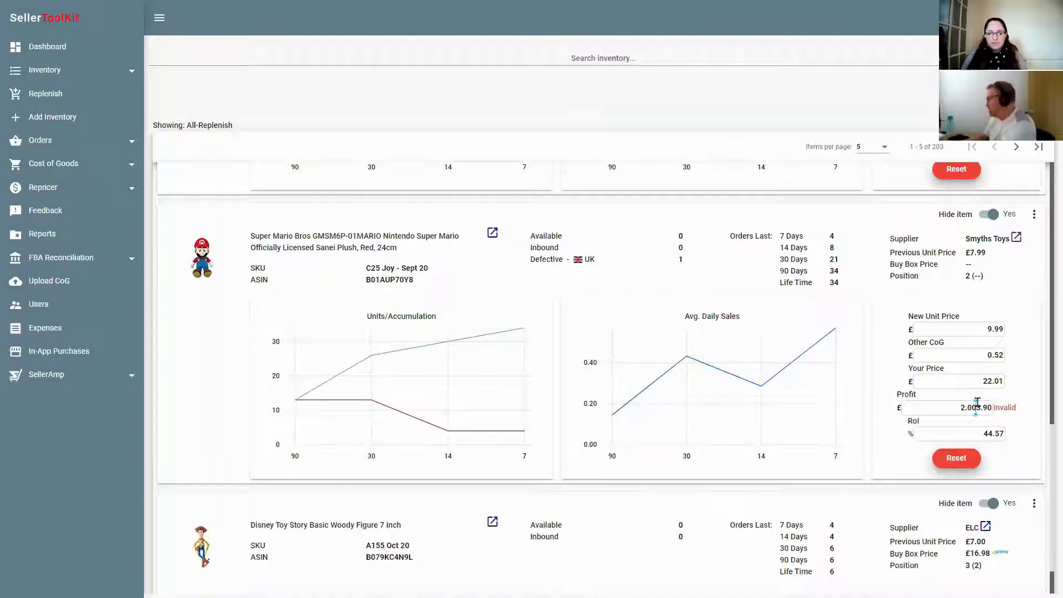
key("Delete")
key("Delete")
key("Delete")
key("Delete")
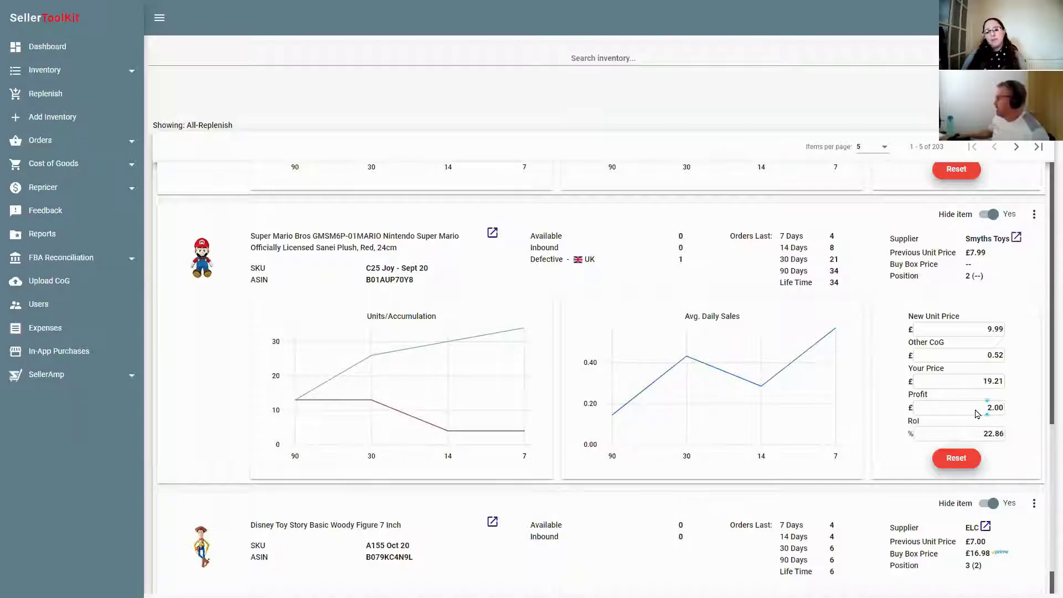
Set the selling price of the Super Mario plush to £17.21.
left_click(984, 382)
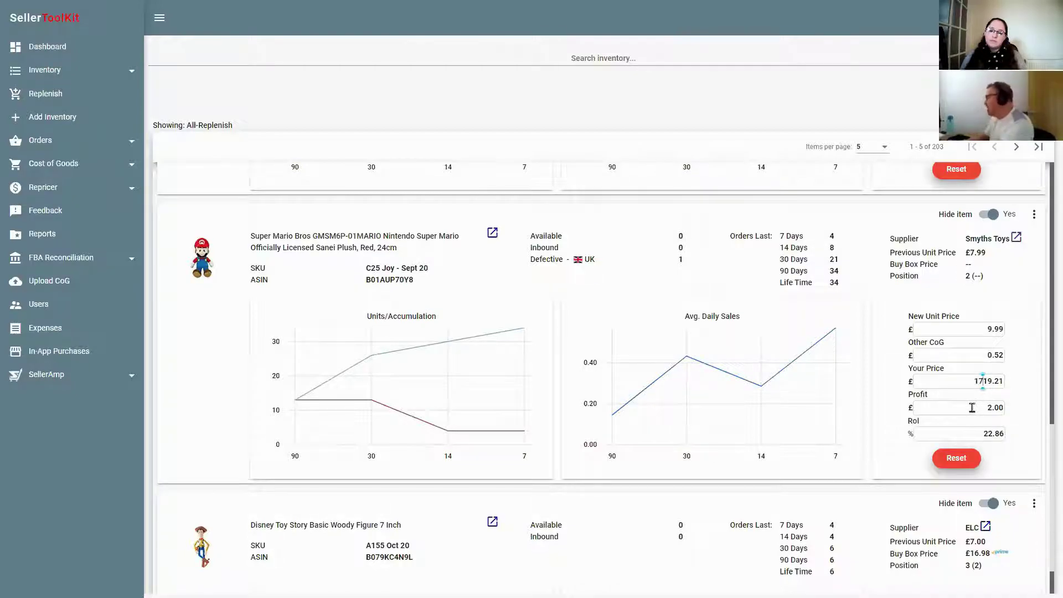
key("Right")
key("Delete")
type("7")
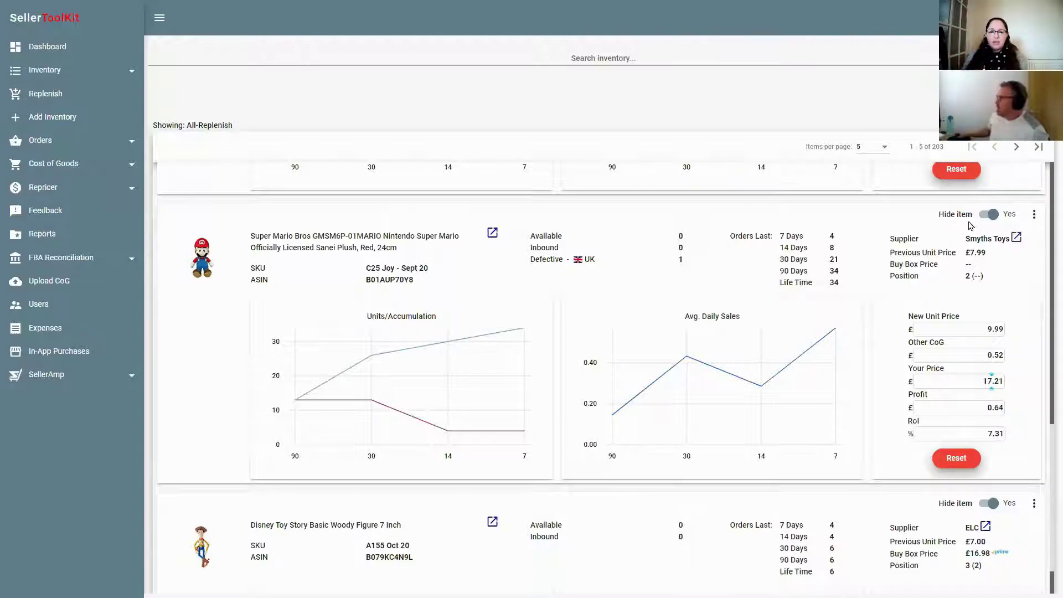
Turn off hiding for the Super Mario plush to take it out of the hidden items, and view the neighbouring entries.
left_click(987, 214)
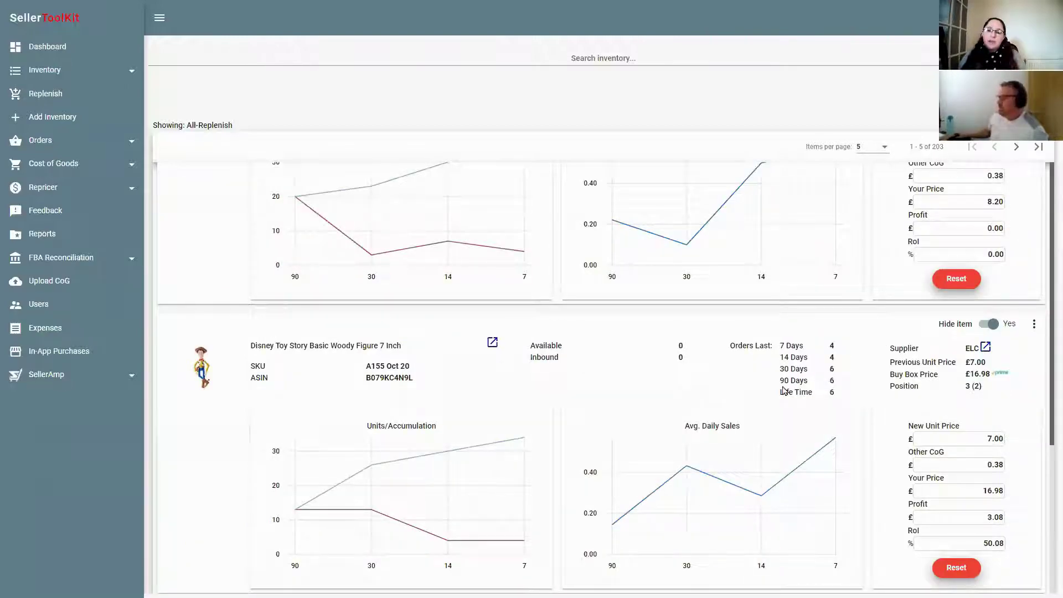
scroll(777, 402, "up", 1)
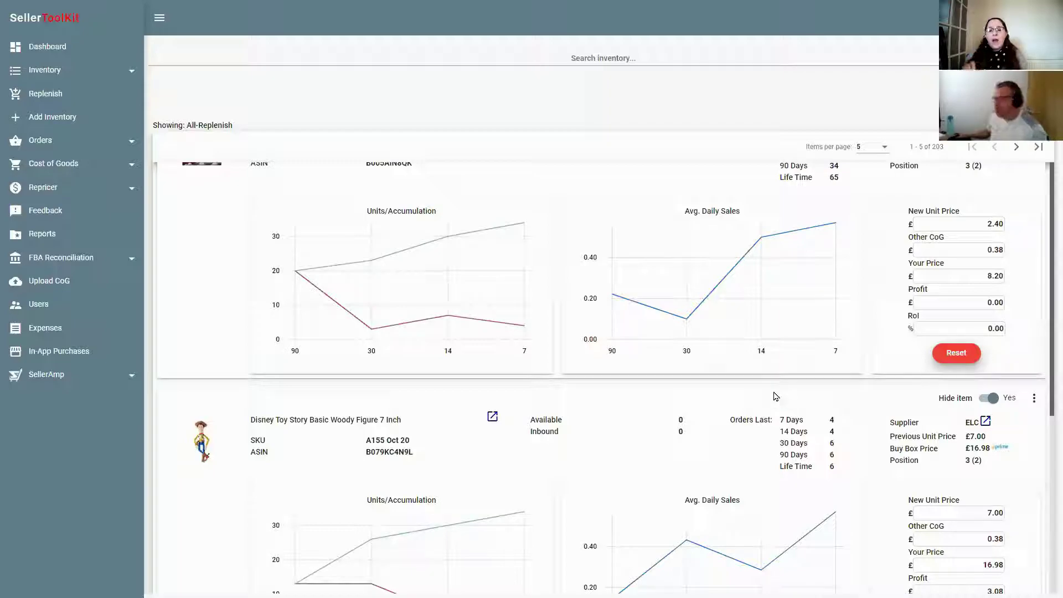
scroll(775, 401, "down", 1)
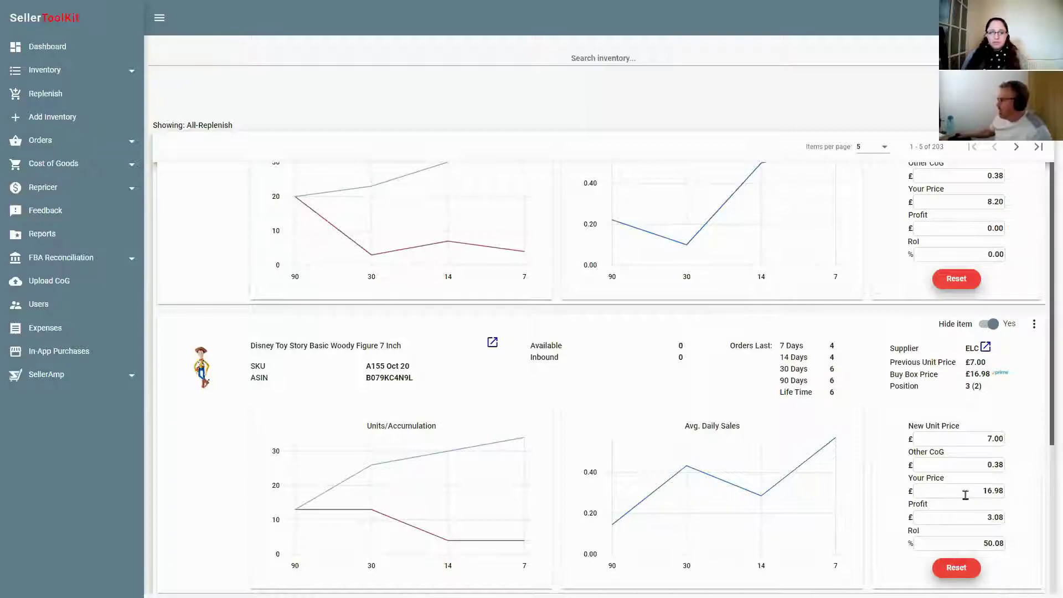
Set the new unit price of the Disney Toy Story Woody figure to £8.99 in its price calculator.
left_click(975, 439)
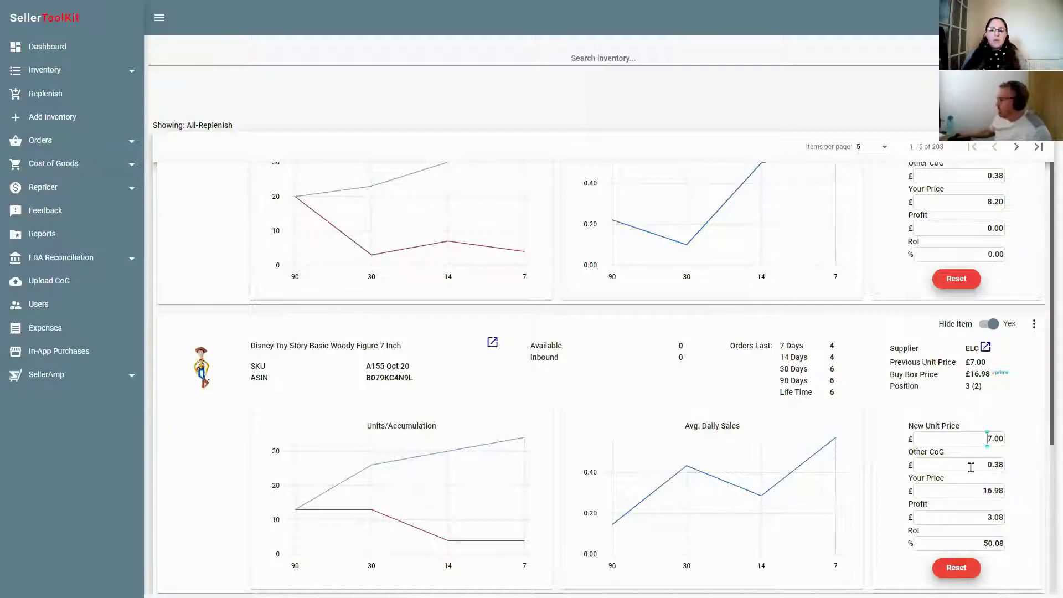
left_click(971, 467)
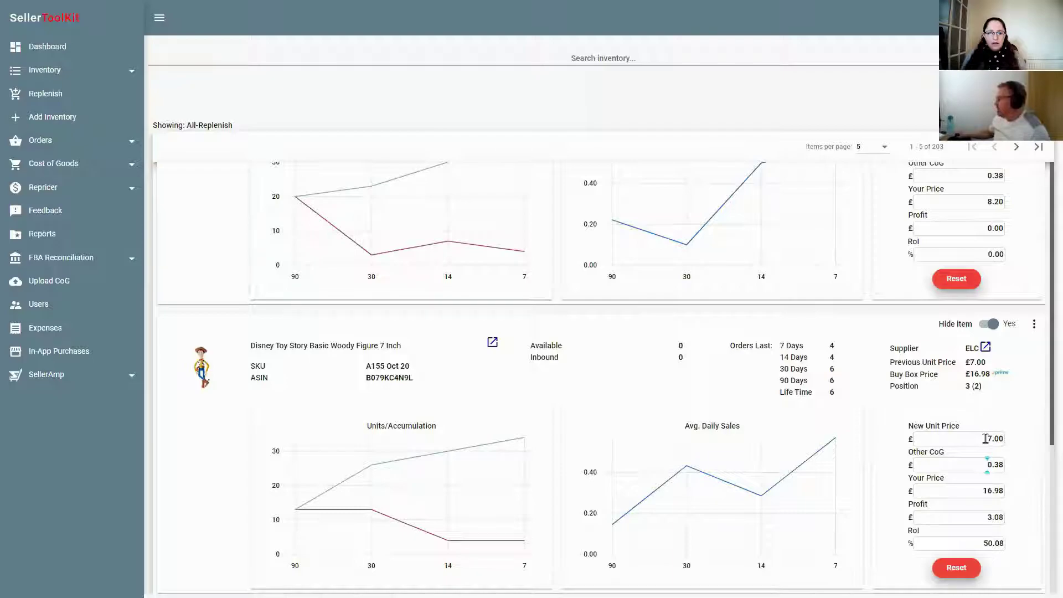
left_click_drag(985, 438, 1004, 439)
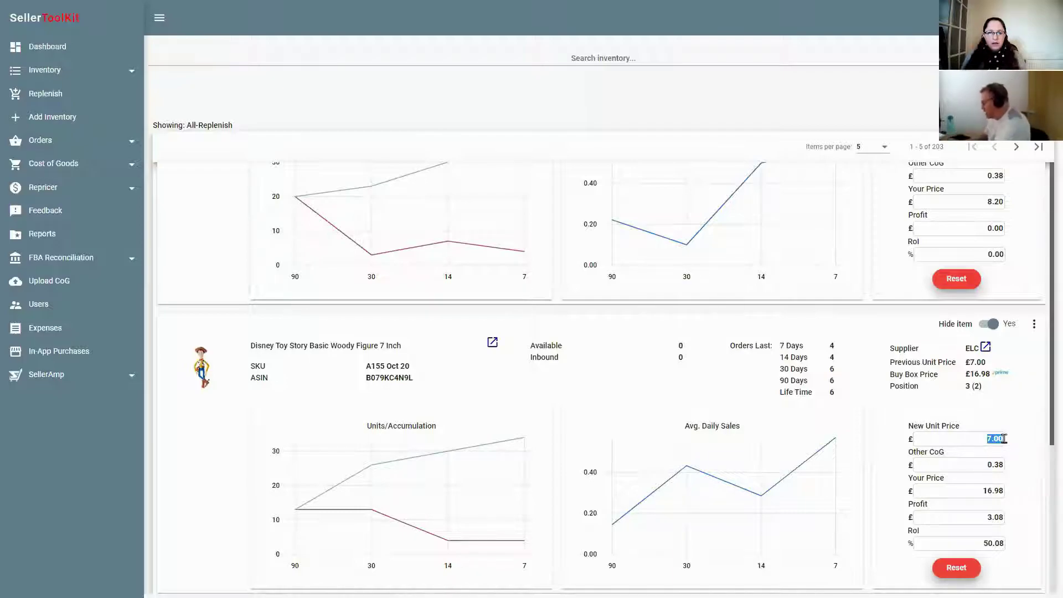
type("8.99")
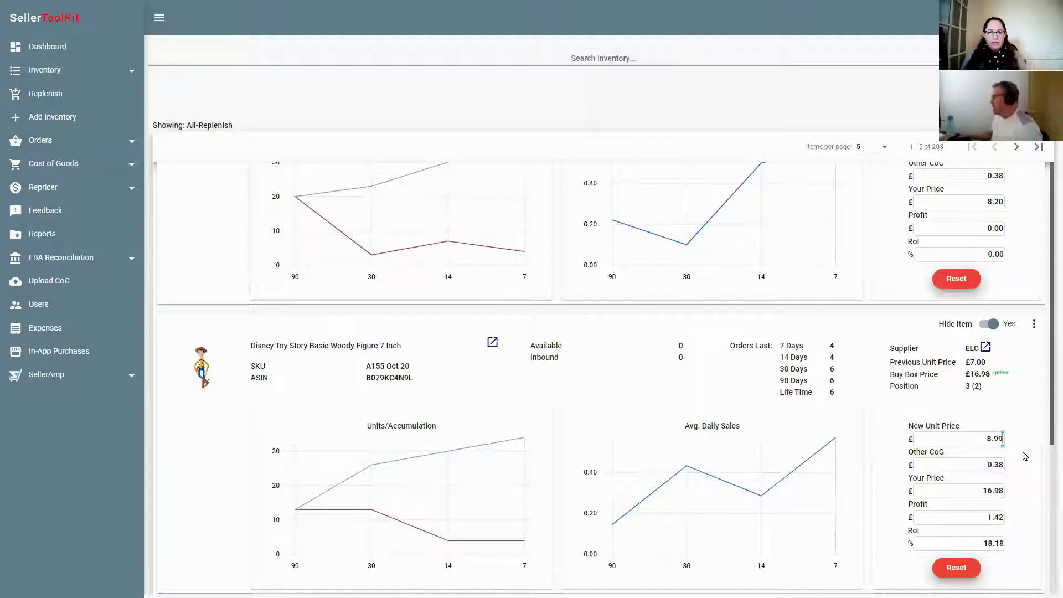
Try a German selling price of €20.00 in the Woody figure's marketplace details to calculate its profit, and close the details.
left_click(1034, 326)
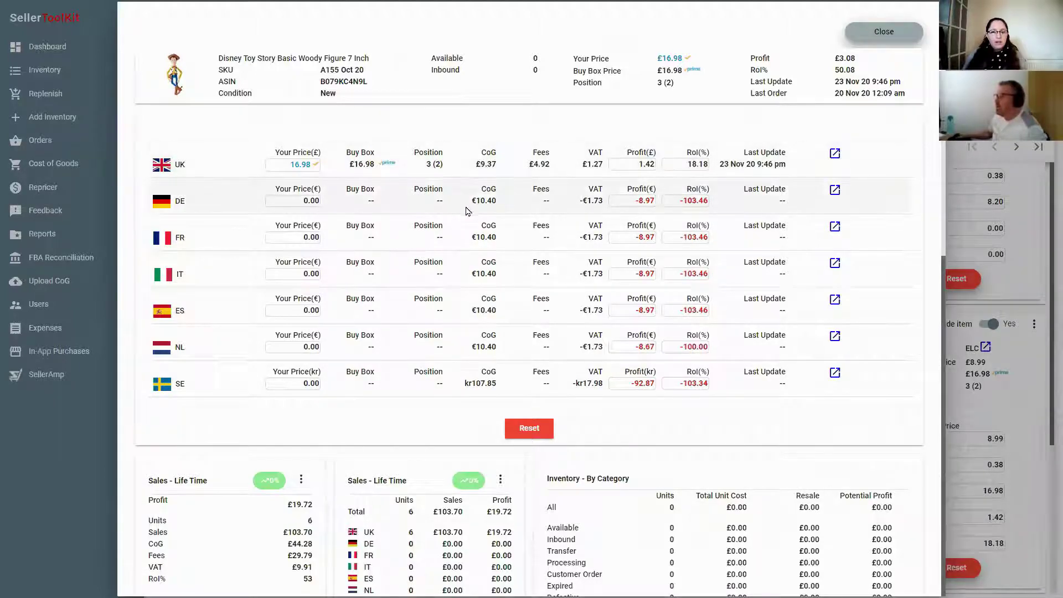
mouse_move(485, 173)
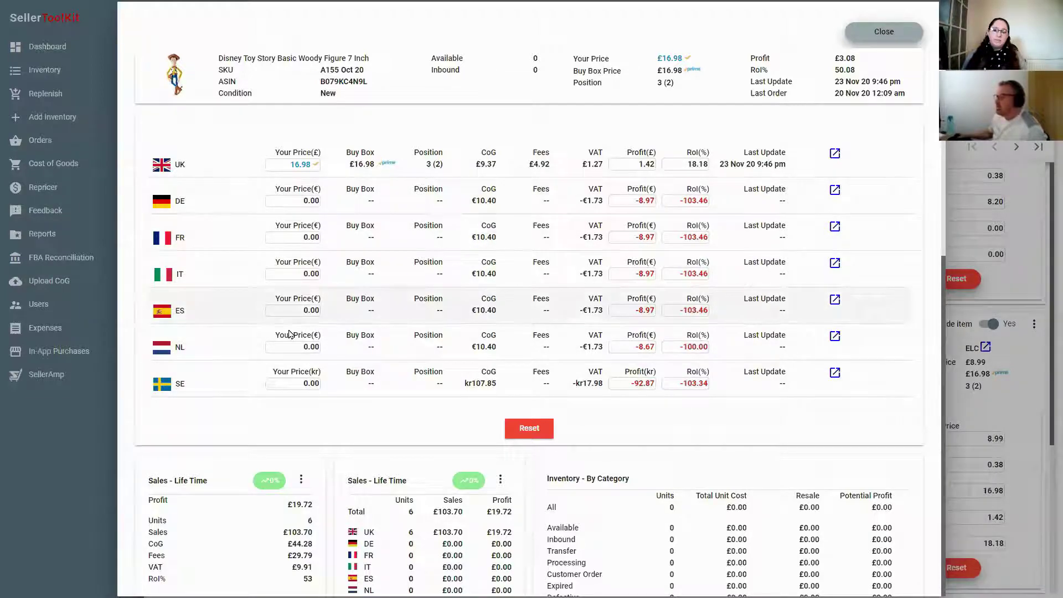
left_click(294, 202)
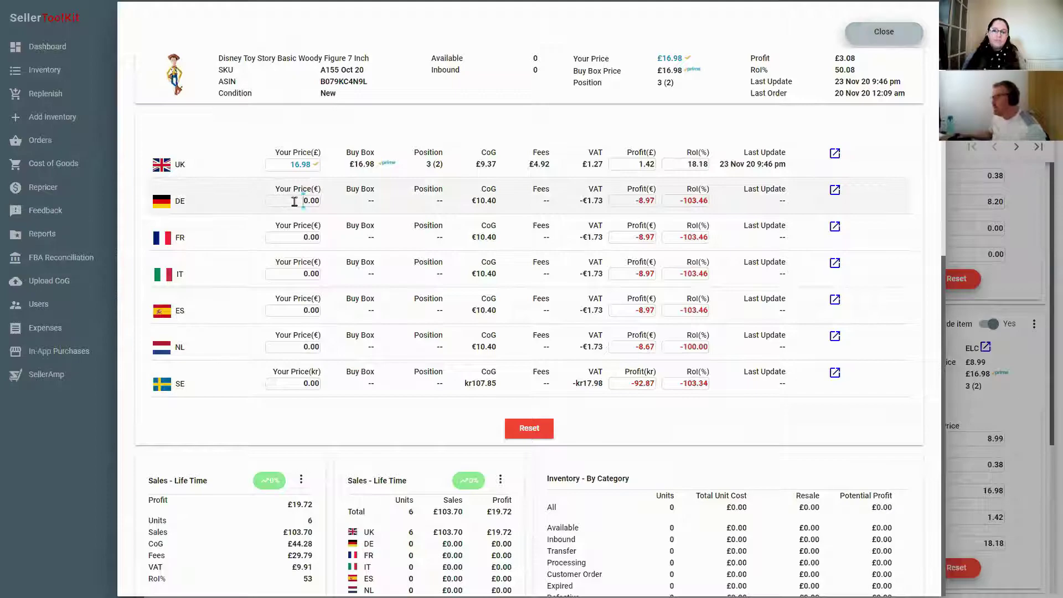
type("2")
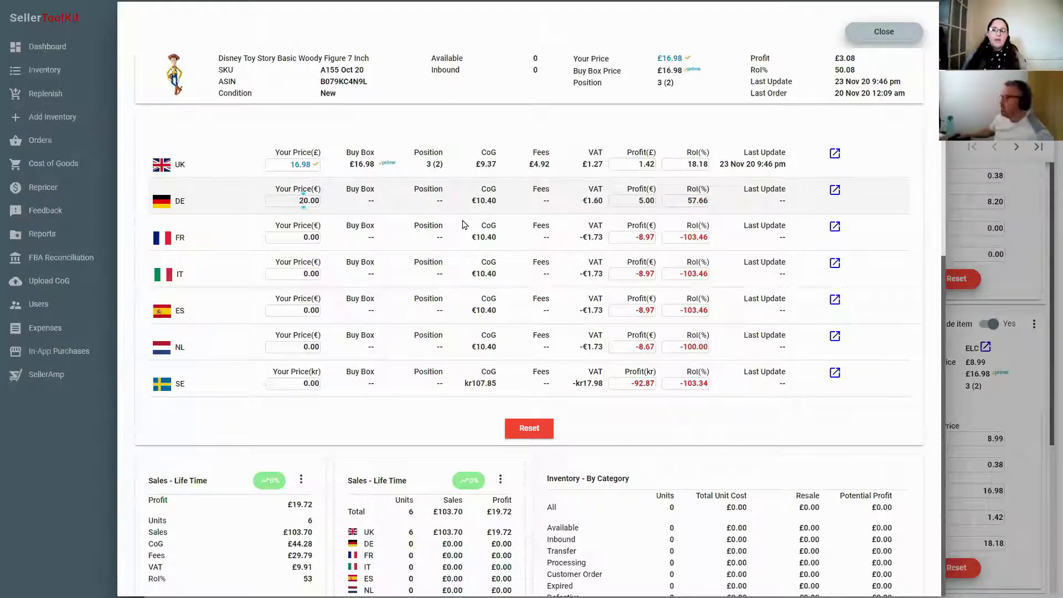
left_click(299, 243)
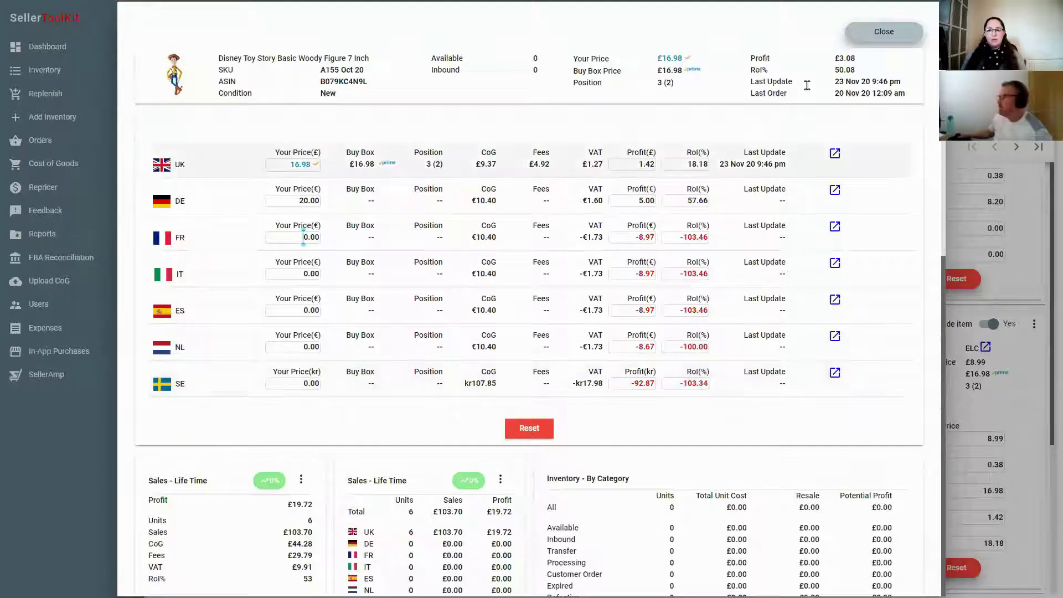
left_click(869, 37)
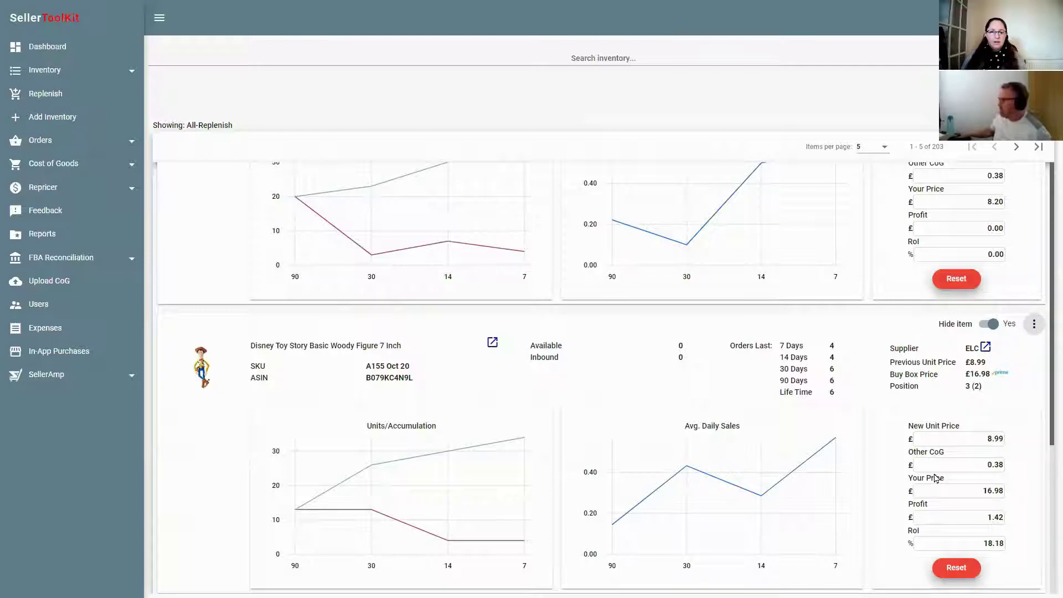
Set the Woody figure's other cost of goods to £0.50.
left_click(952, 466)
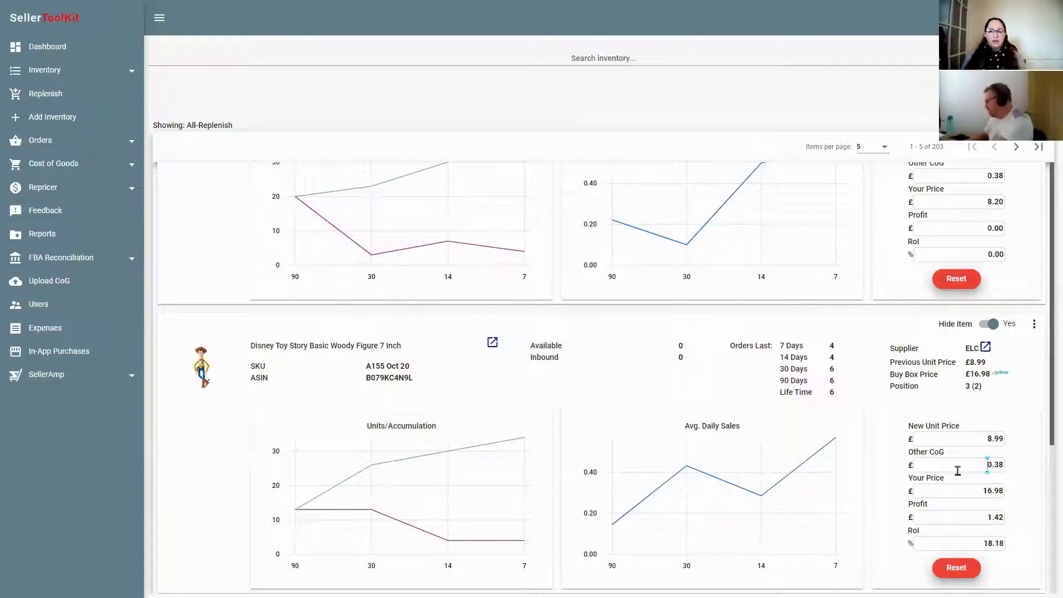
type(".50")
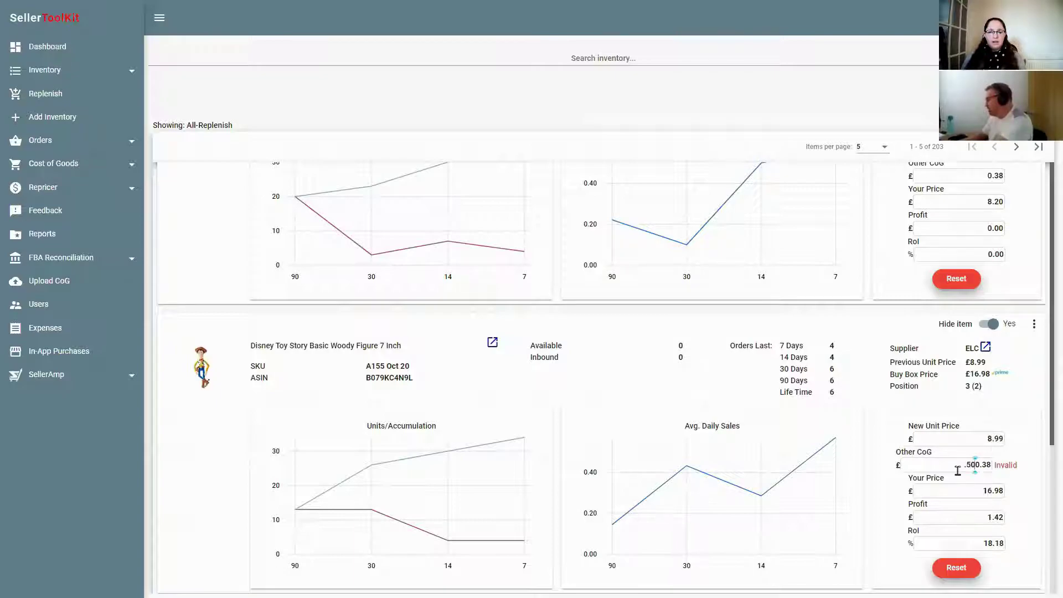
key("Delete")
key("Delete")
key("Delete")
key("Delete")
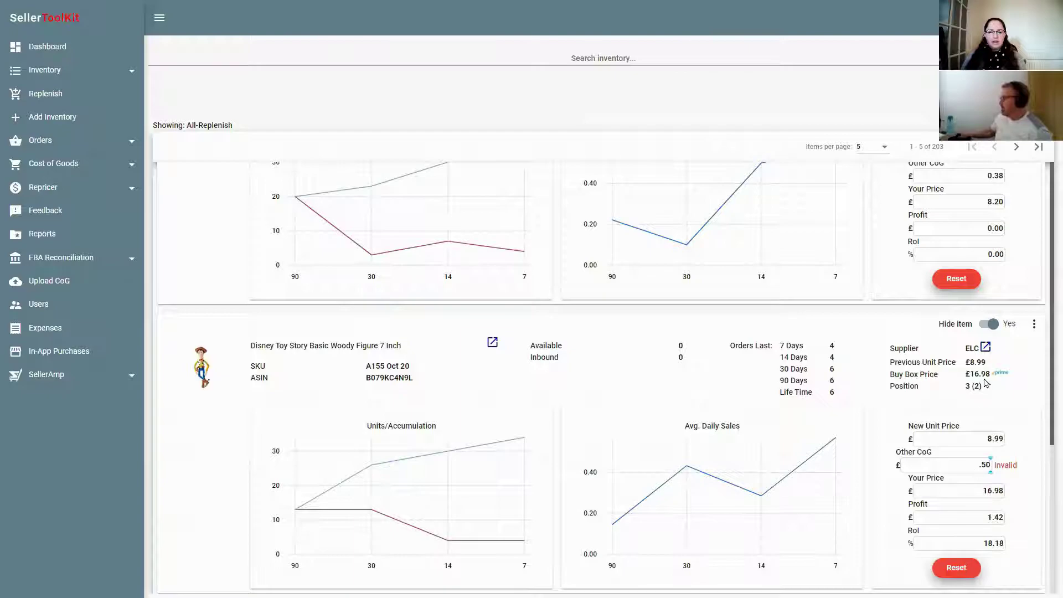
left_click(975, 465)
type("0")
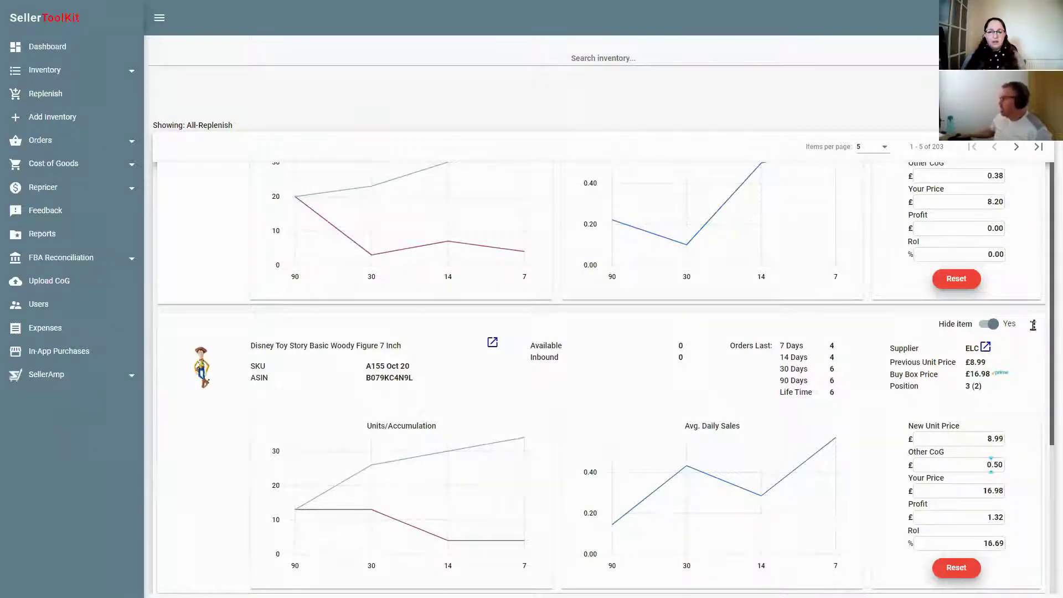
Set the Woody figure's new unit price to £9.99 and review its recalculated costs and profit across the marketplaces.
left_click(978, 440)
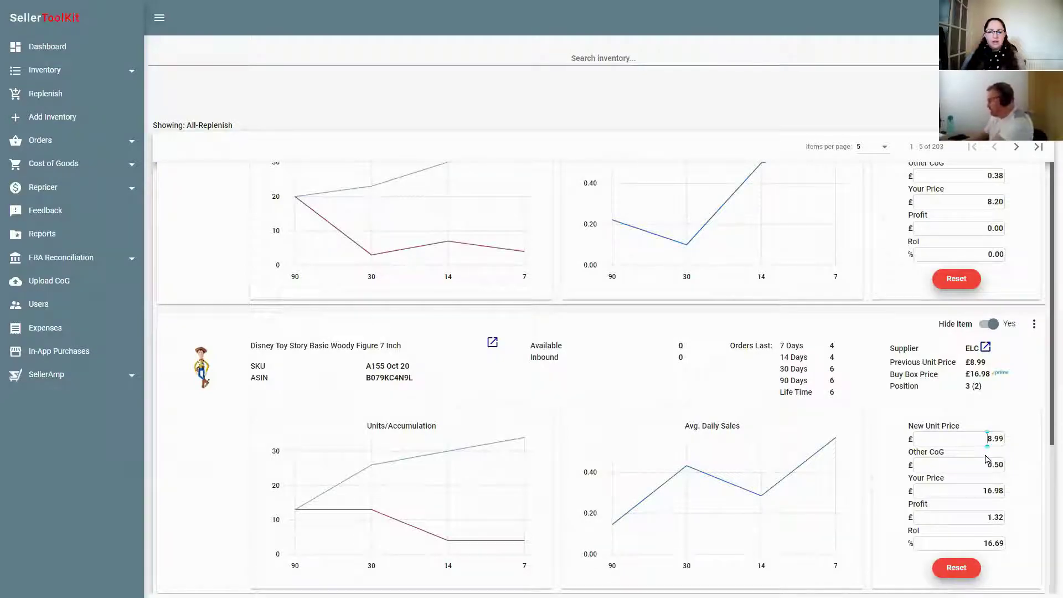
key("Delete")
type("9")
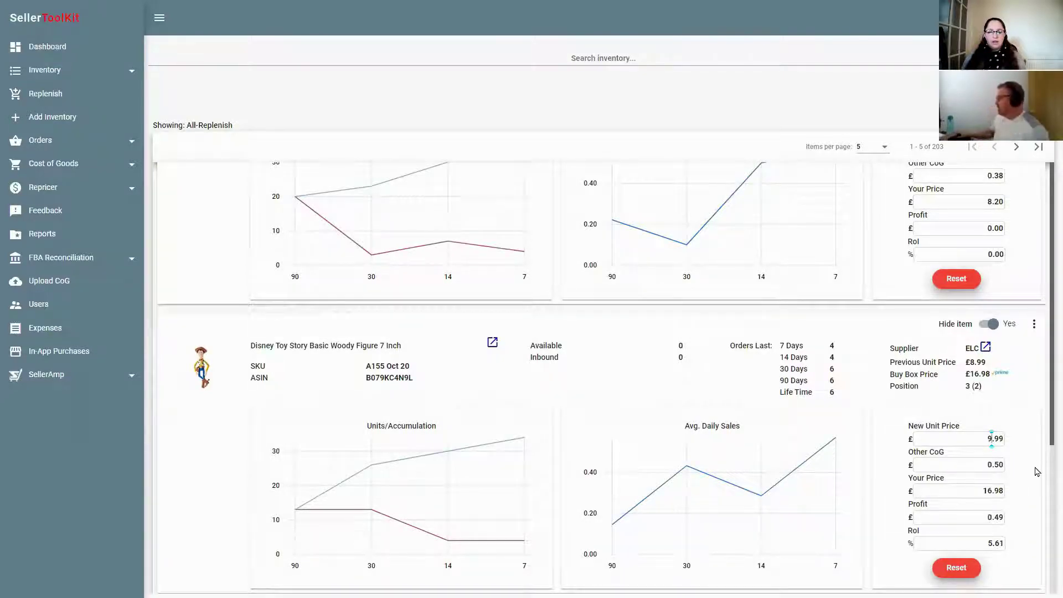
left_click(1035, 325)
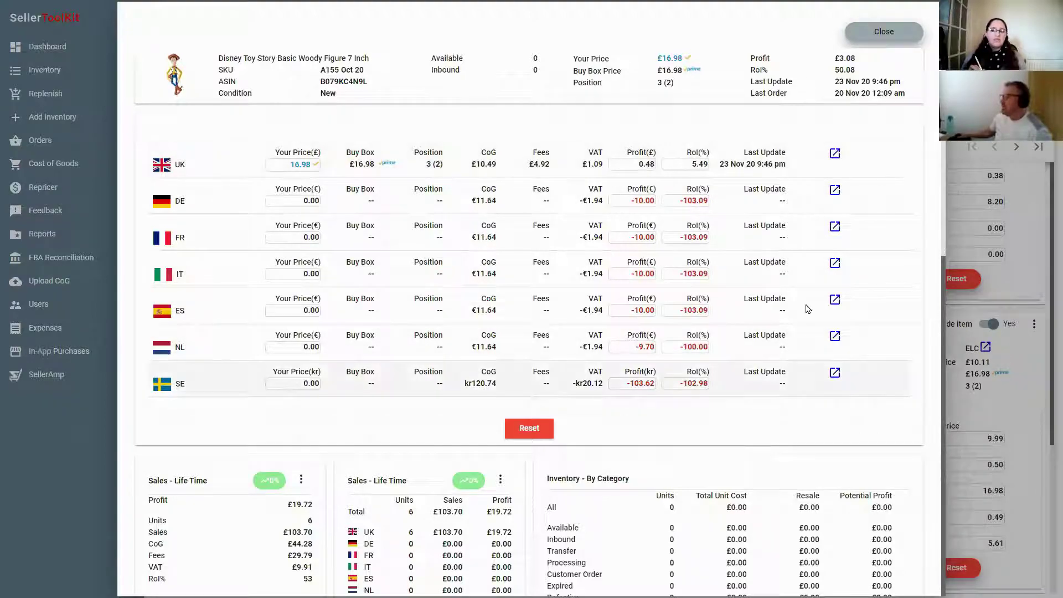
left_click(882, 33)
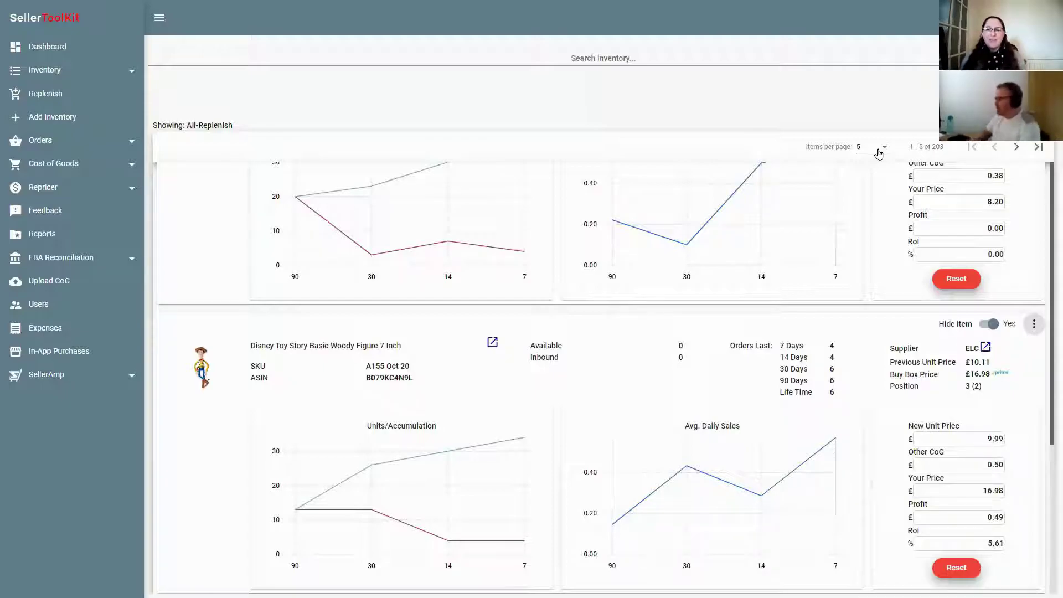
left_click(940, 454)
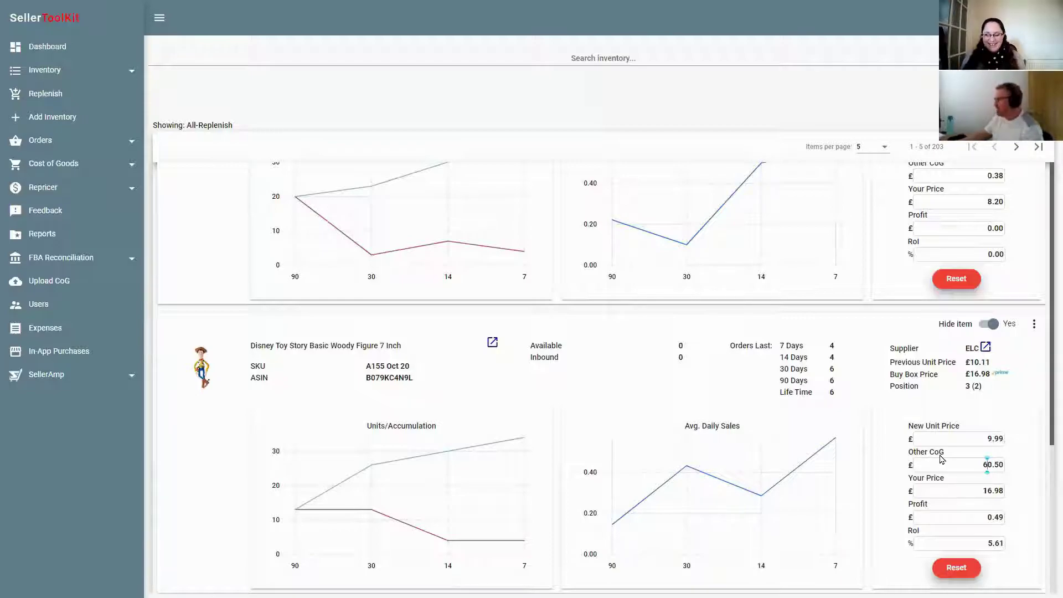
type("6hgh")
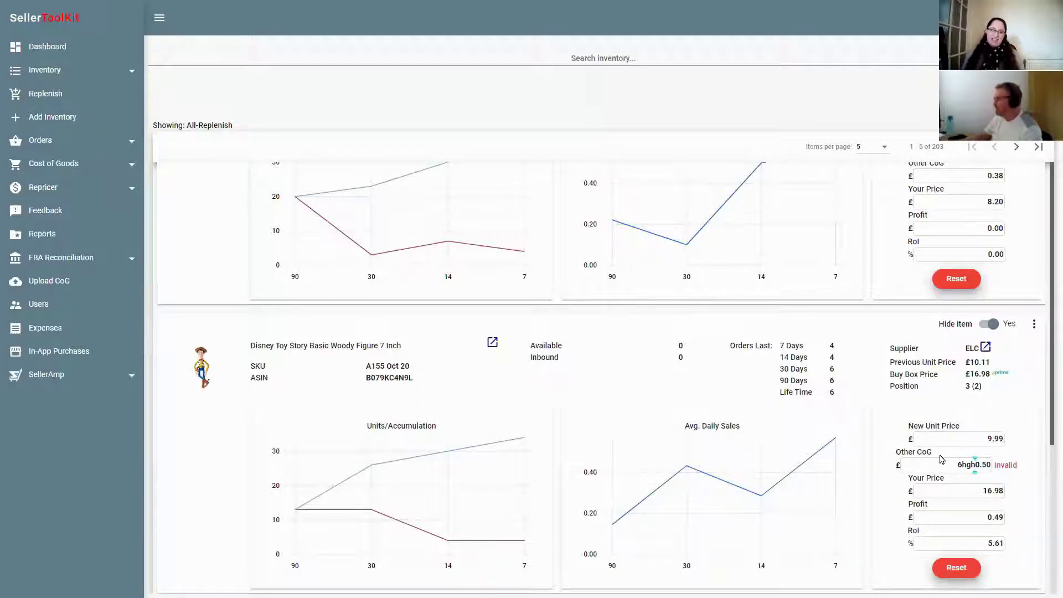
key("BackSpace")
key("BackSpace")
key("BackSpace")
key("BackSpace")
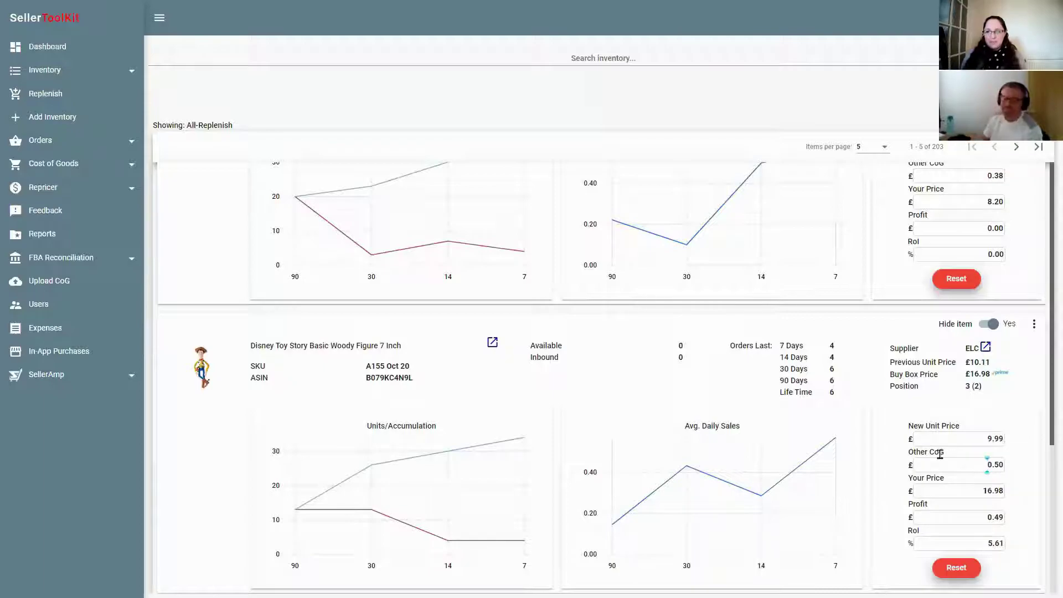